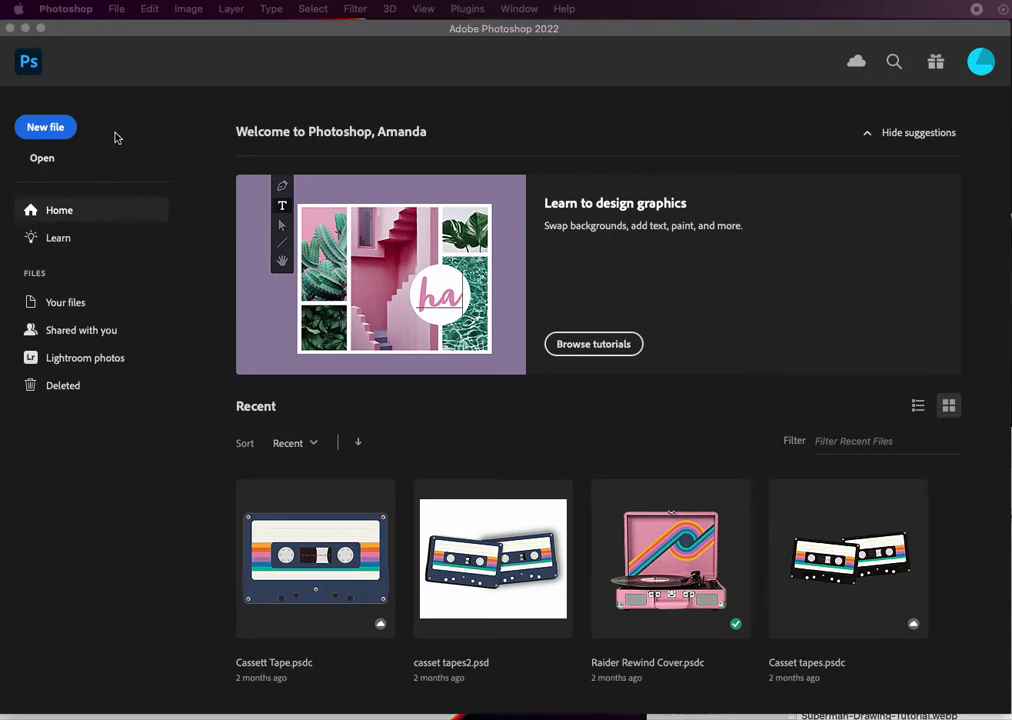
Create a new 2100 × 1500 px document with the Default Photoshop Size preset.
click(35, 130)
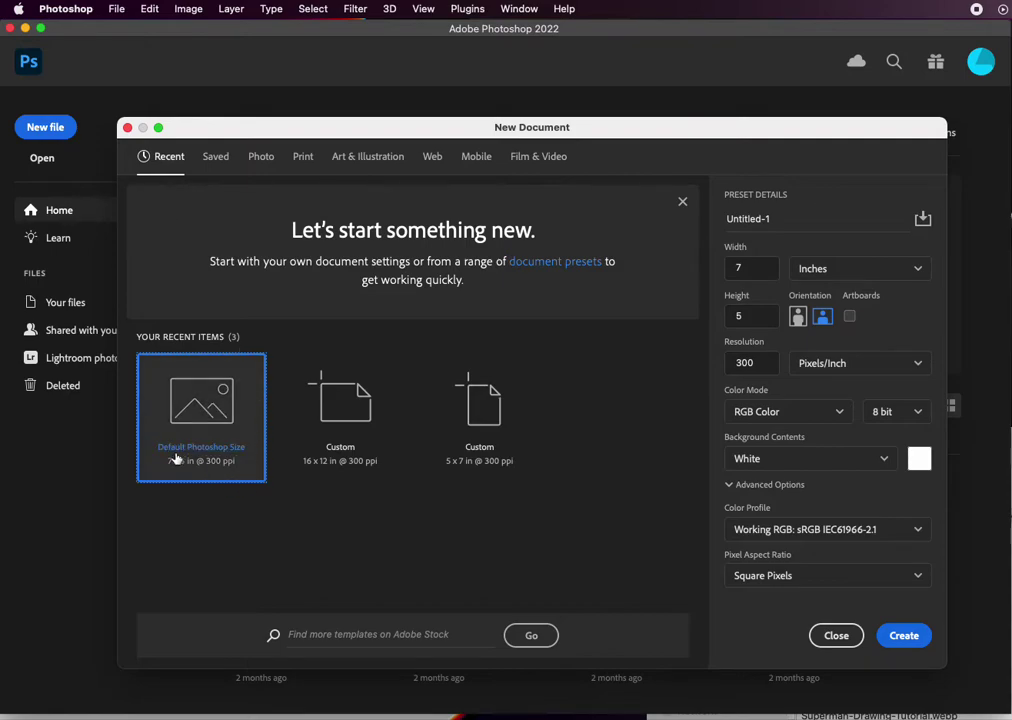
click(905, 636)
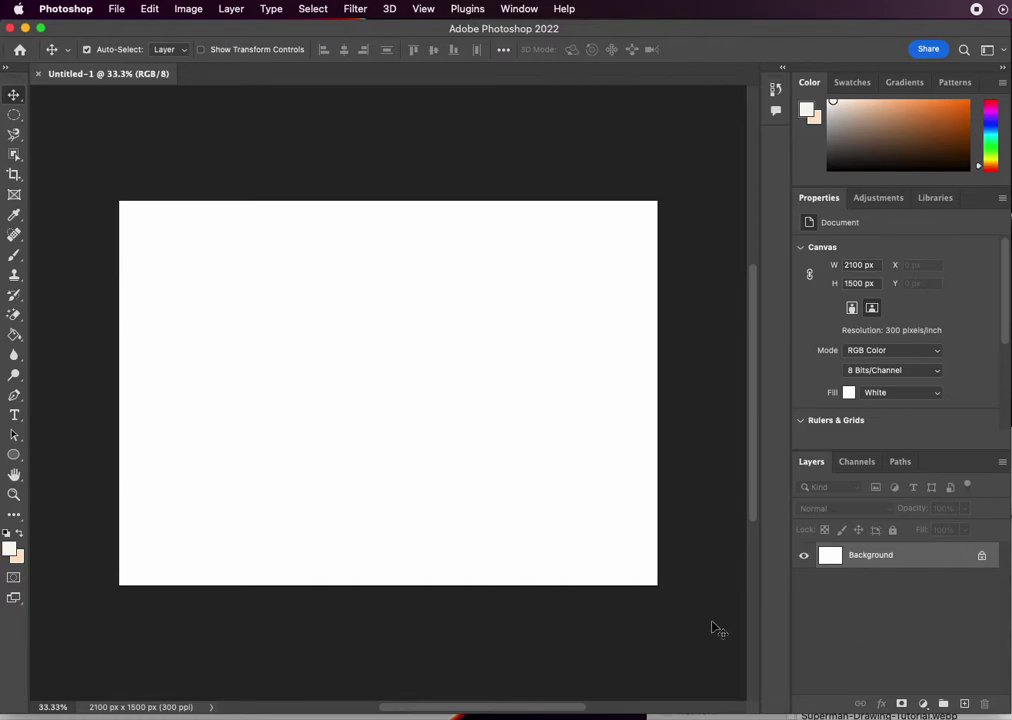
Drag Example Image.jpeg from Downloads onto the canvas, nudge it slightly and commit it.
key(super+Tab)
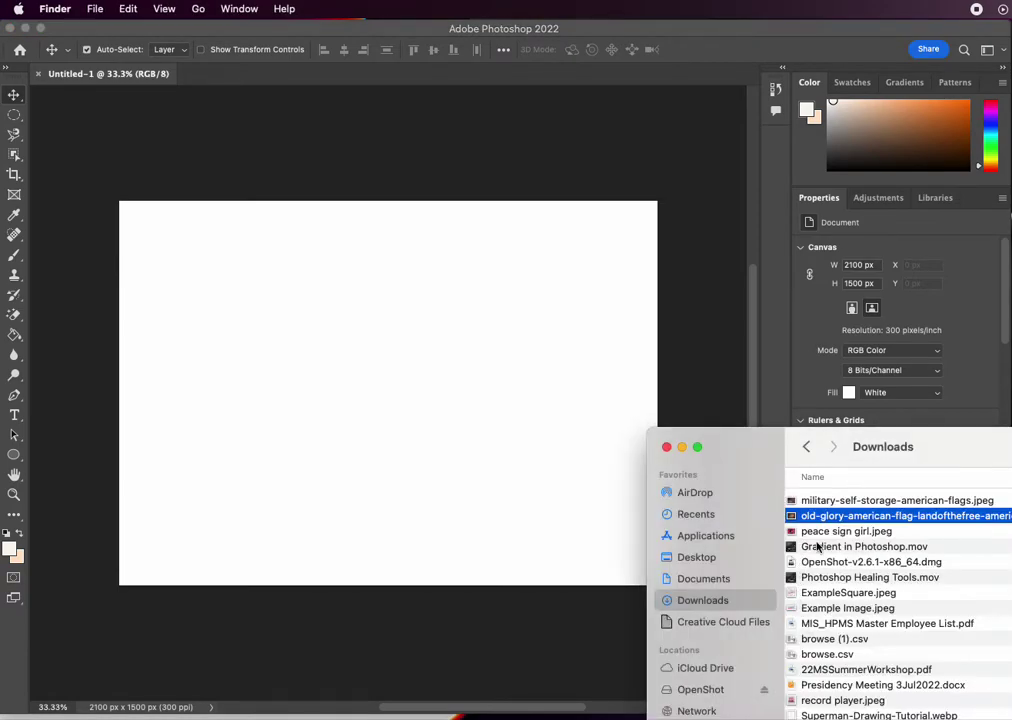
click(813, 612)
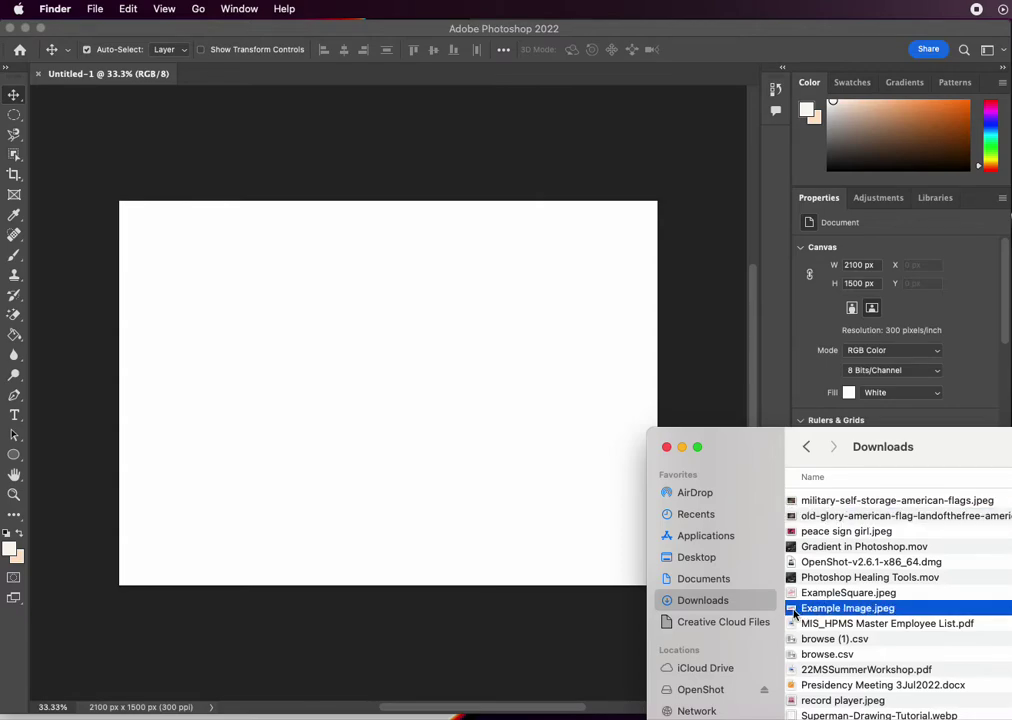
drag(795, 612, 222, 369)
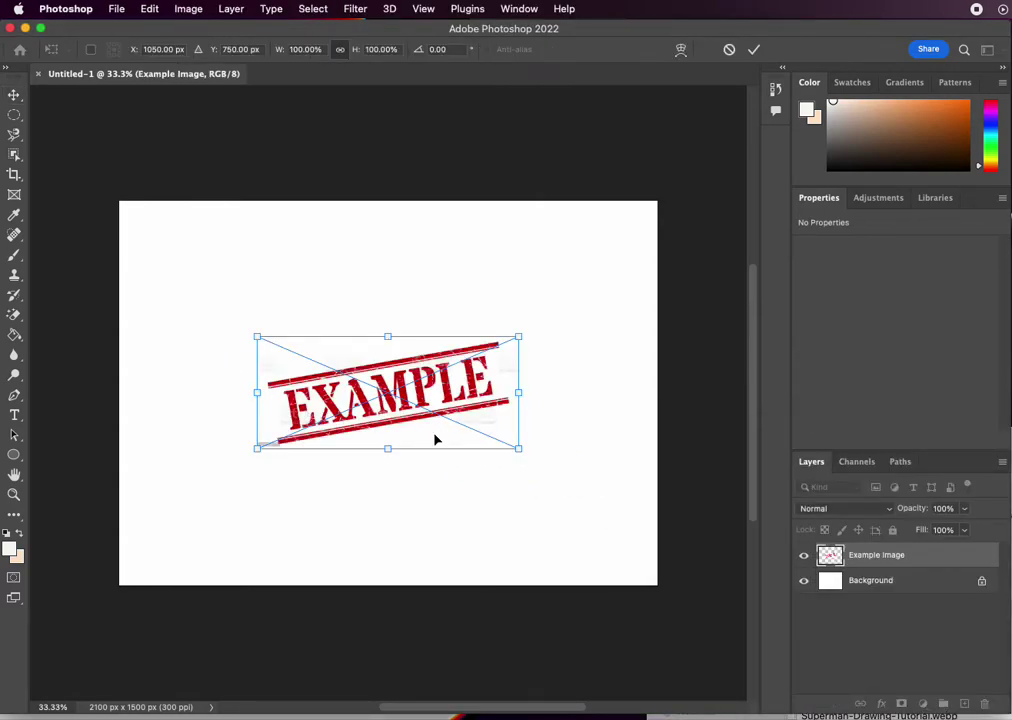
drag(434, 439, 422, 450)
click(722, 450)
Find and select peace sign girl.jpeg in the Downloads folder.
click(880, 715)
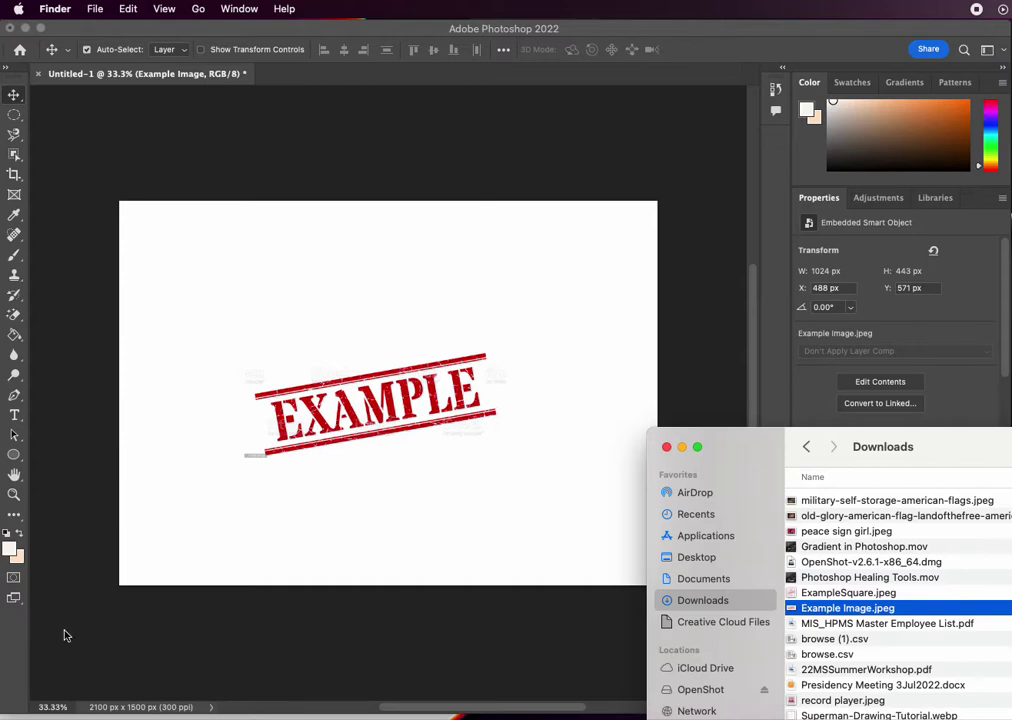
drag(946, 457, 906, 439)
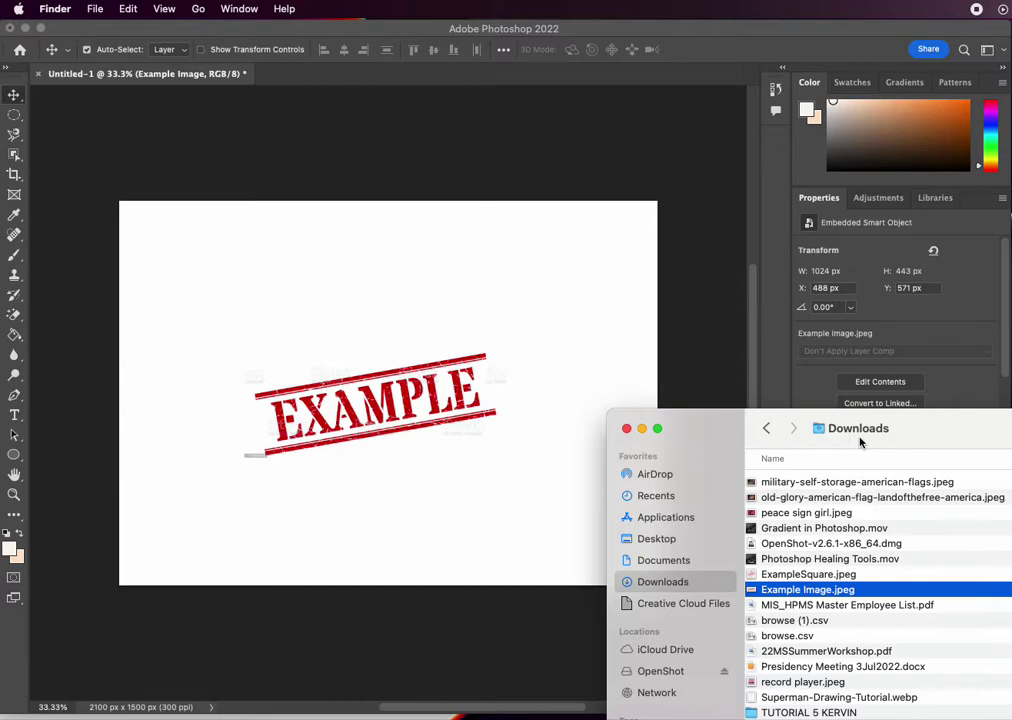
drag(955, 443, 903, 440)
click(606, 561)
click(583, 590)
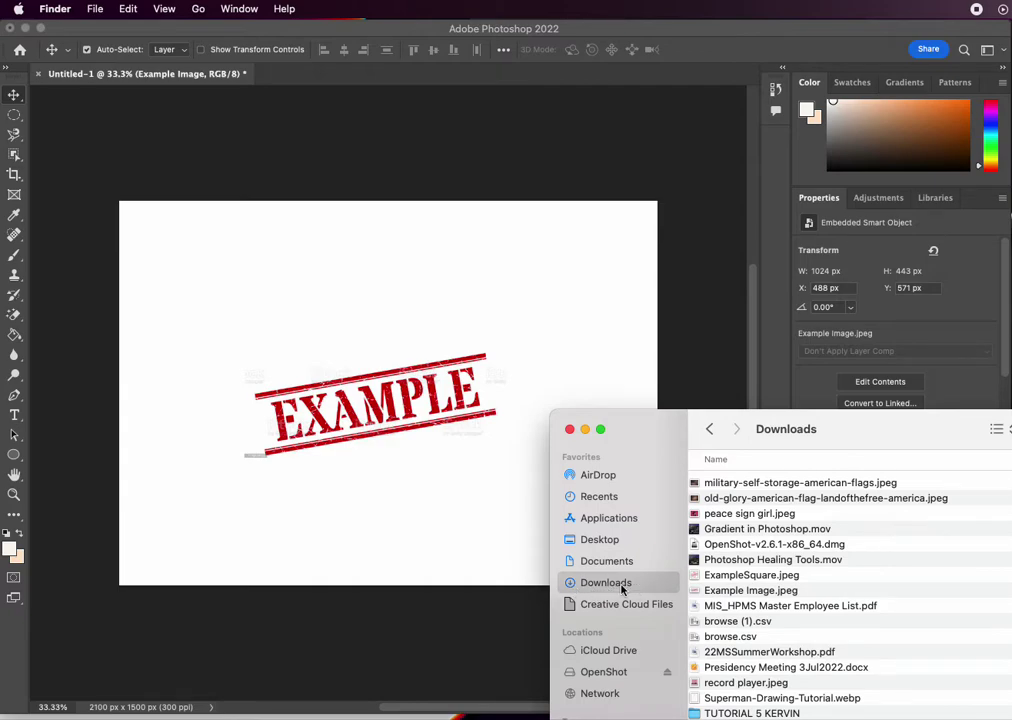
click(743, 514)
Place peace sign girl.jpeg on the canvas, keeping its layer above Example Image.
drag(697, 517, 312, 495)
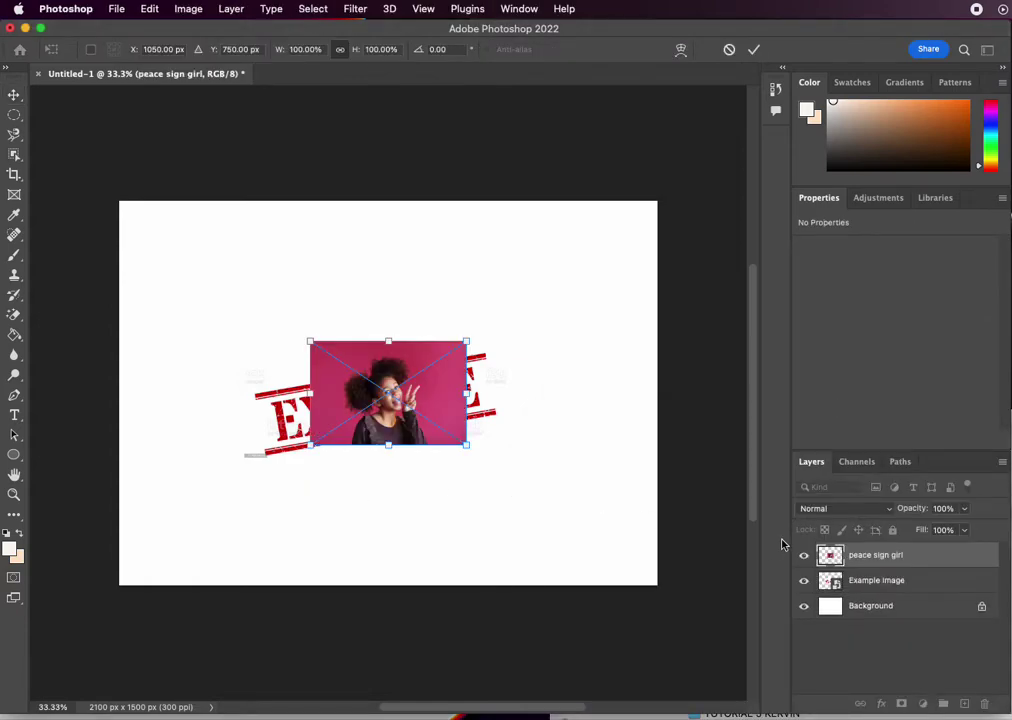
drag(901, 584, 903, 553)
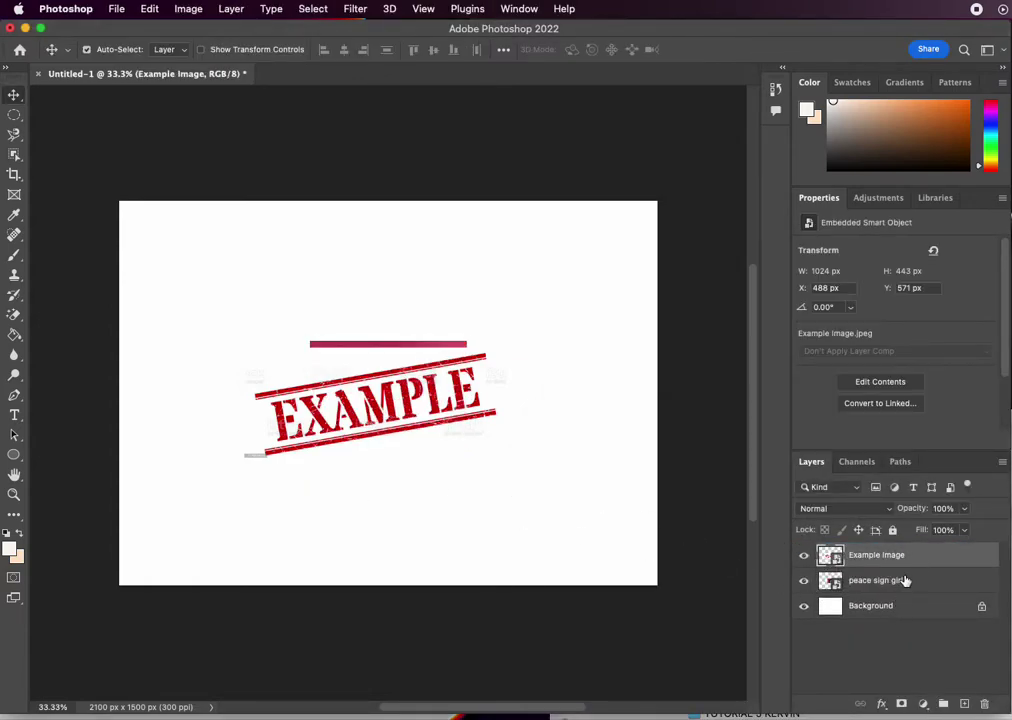
click(895, 580)
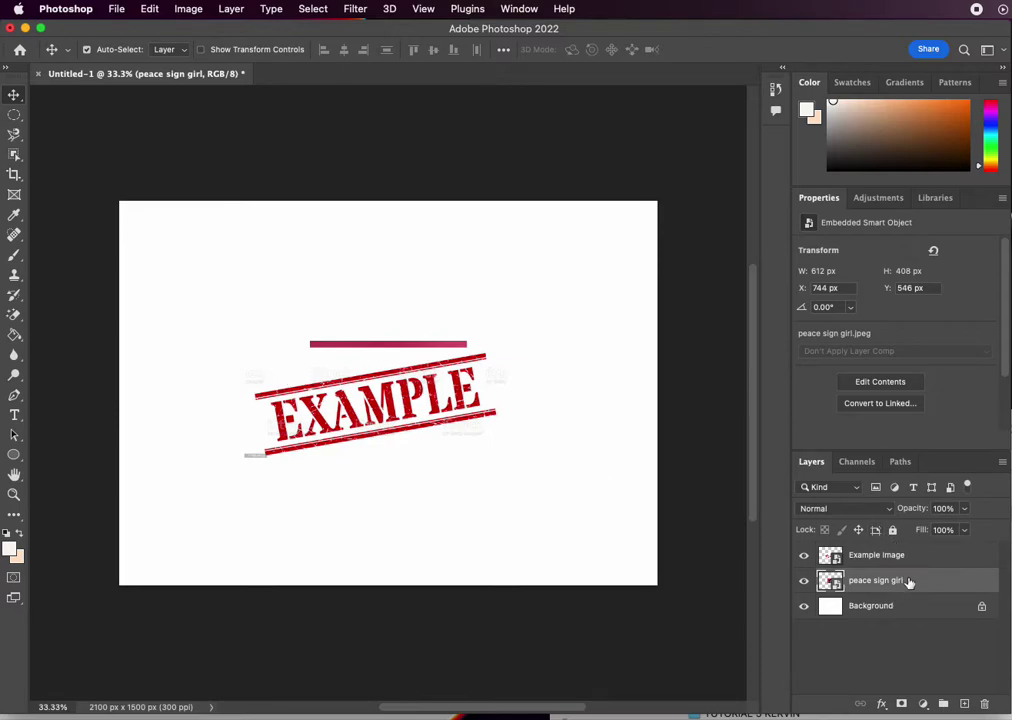
drag(908, 580, 915, 553)
drag(399, 423, 345, 391)
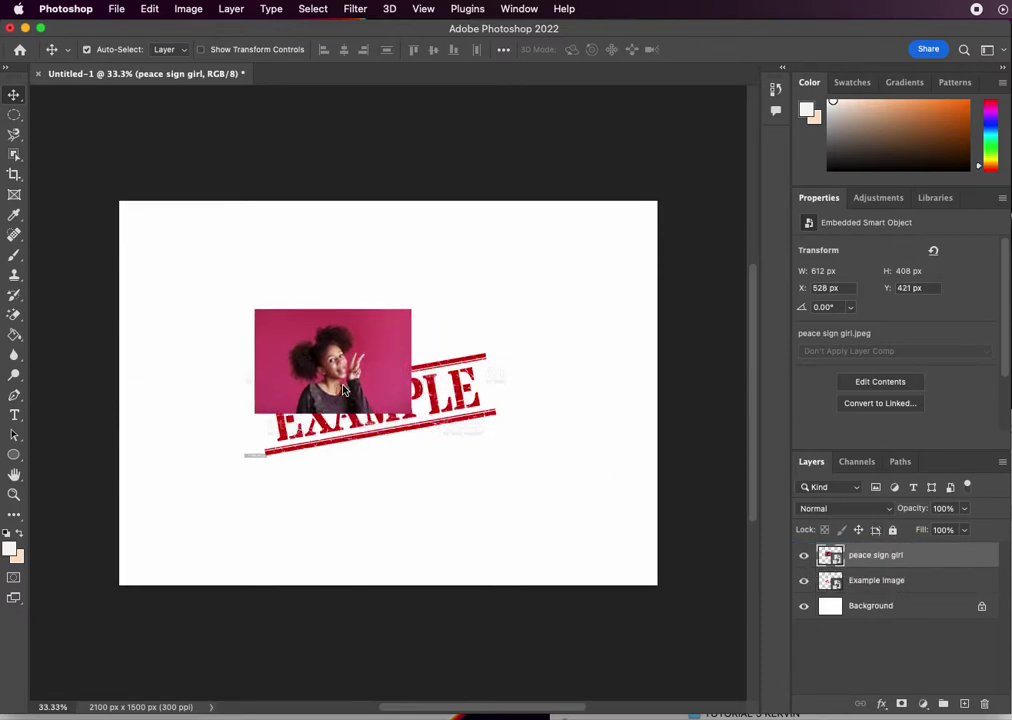
Scale the girl photo to about 370% and position it to cover the whole canvas.
key(ctrl+t)
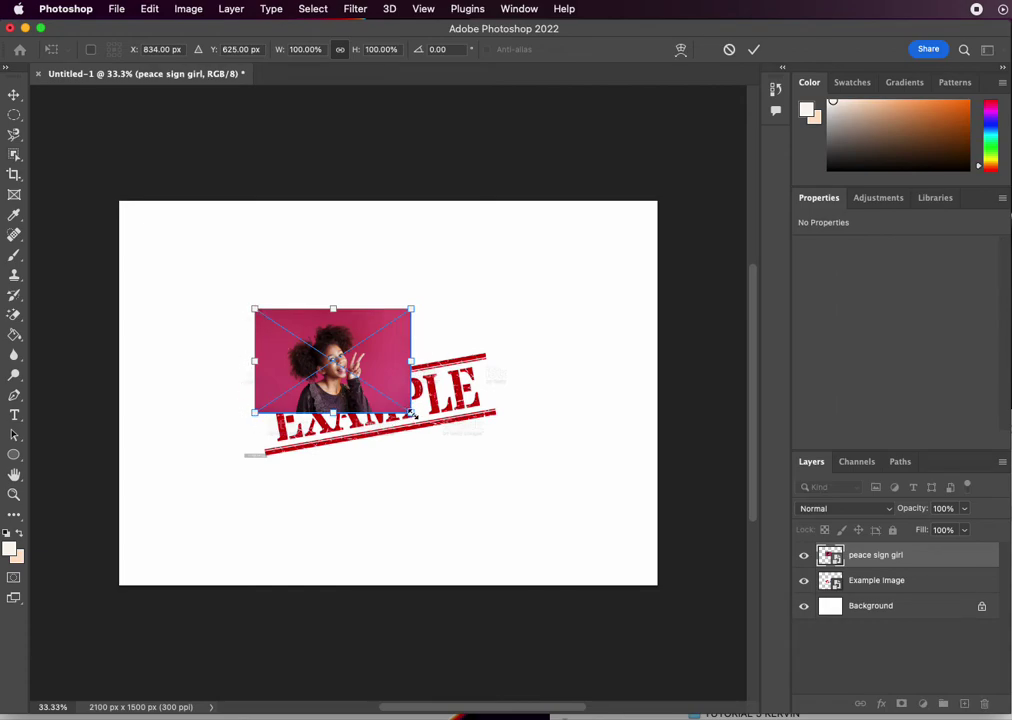
drag(411, 413, 594, 526)
drag(551, 477, 418, 377)
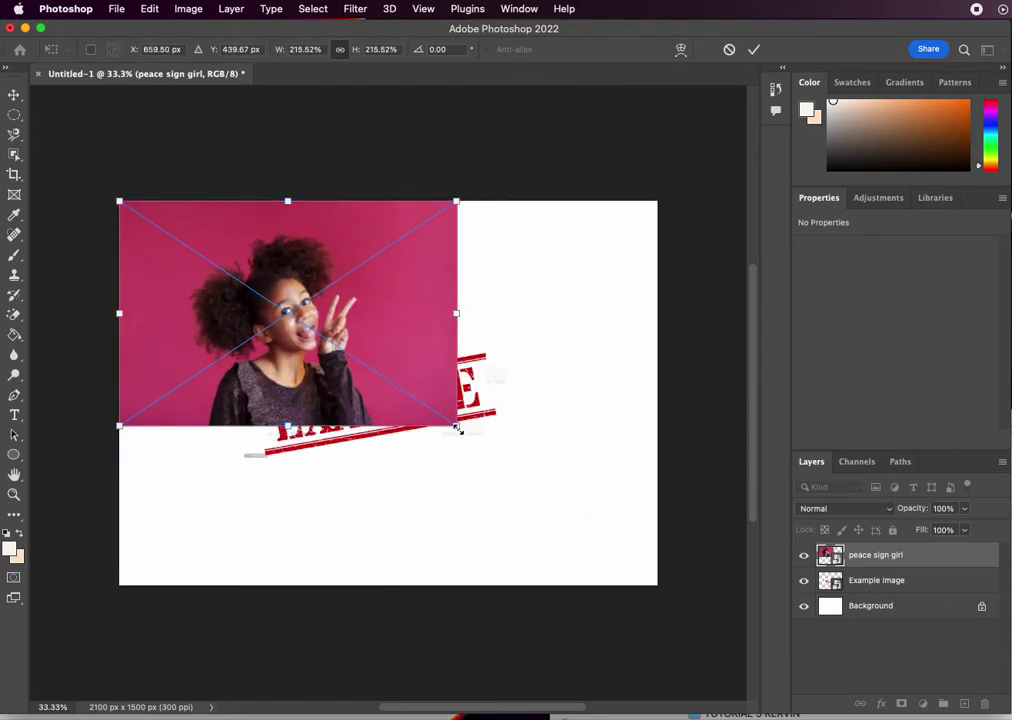
drag(457, 427, 690, 607)
drag(623, 576, 608, 577)
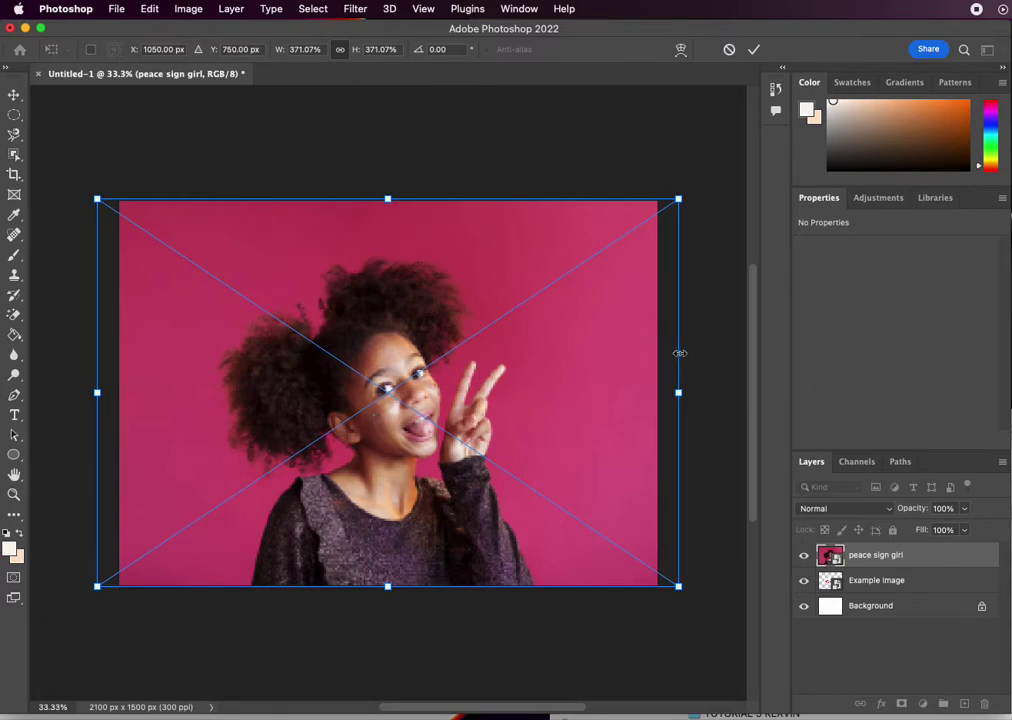
key(Return)
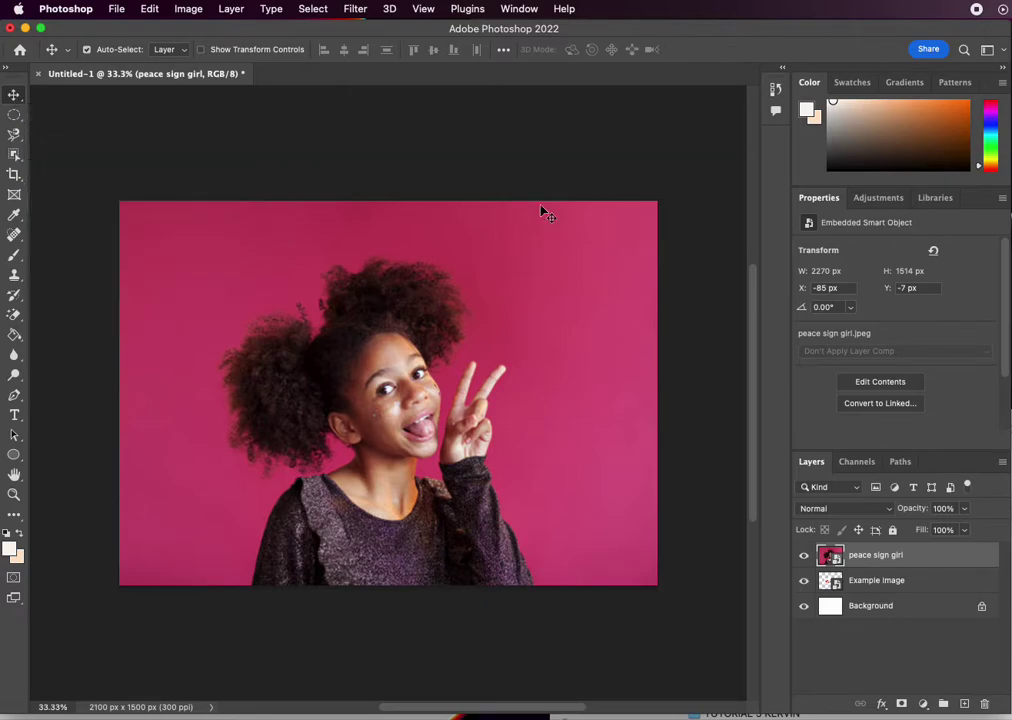
Move the Example Image layer above the girl photo and shift the stamp down and right.
scroll(510, 379, up, 1)
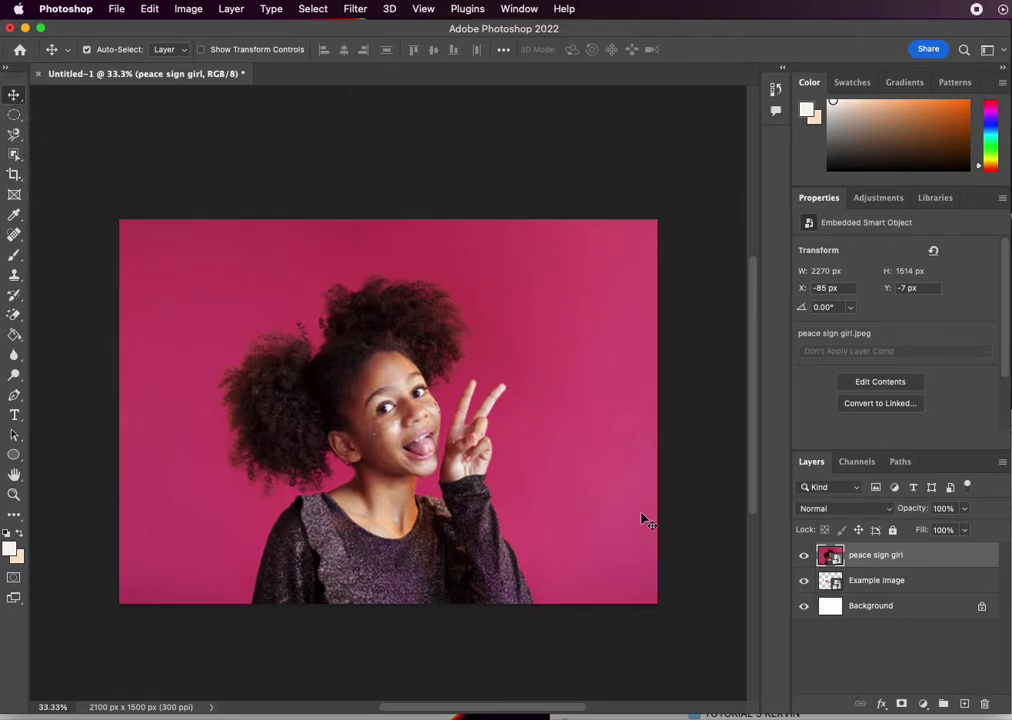
drag(827, 583, 895, 553)
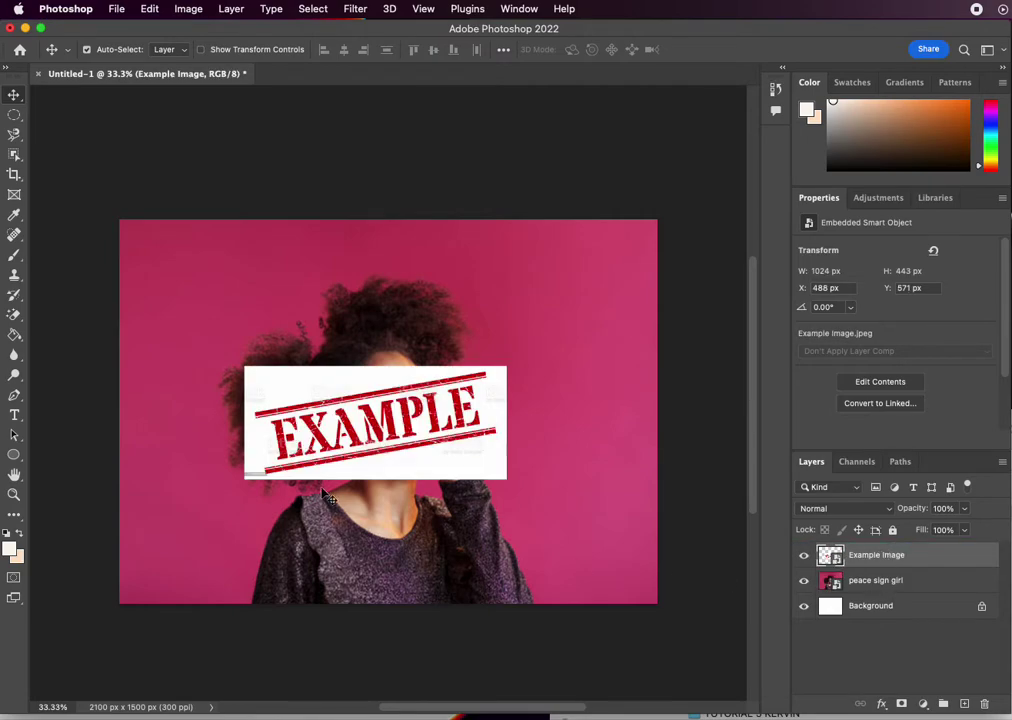
drag(393, 468, 413, 514)
Try placing example.jpeg from the Desktop, dismiss the invalid-JPEG error, and browse Documents.
key(super+Tab)
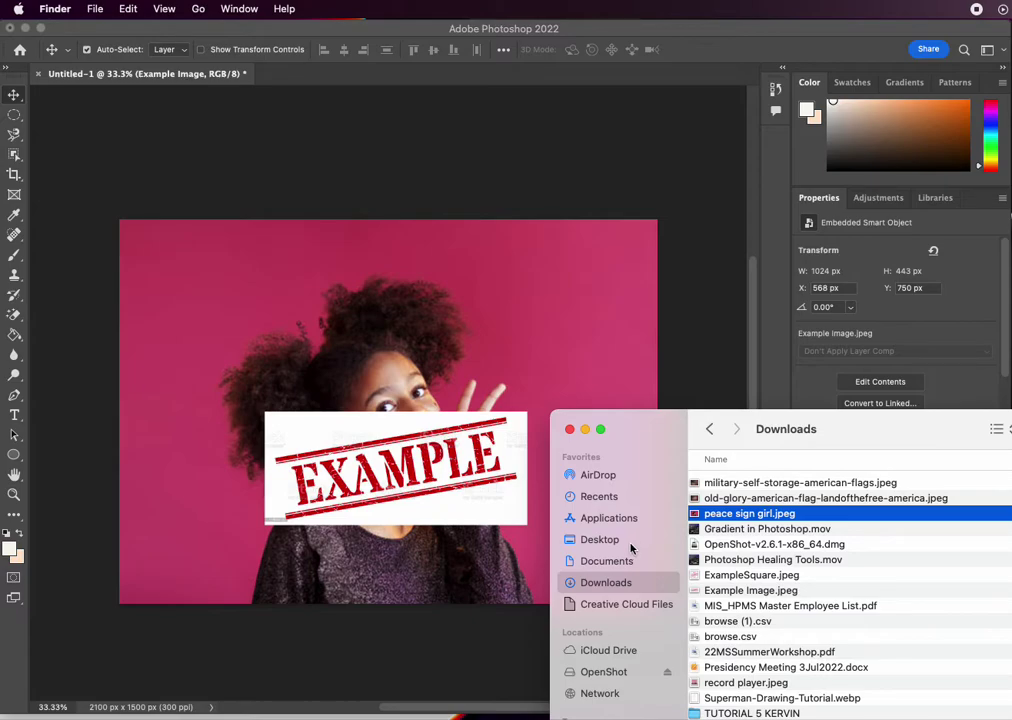
click(627, 546)
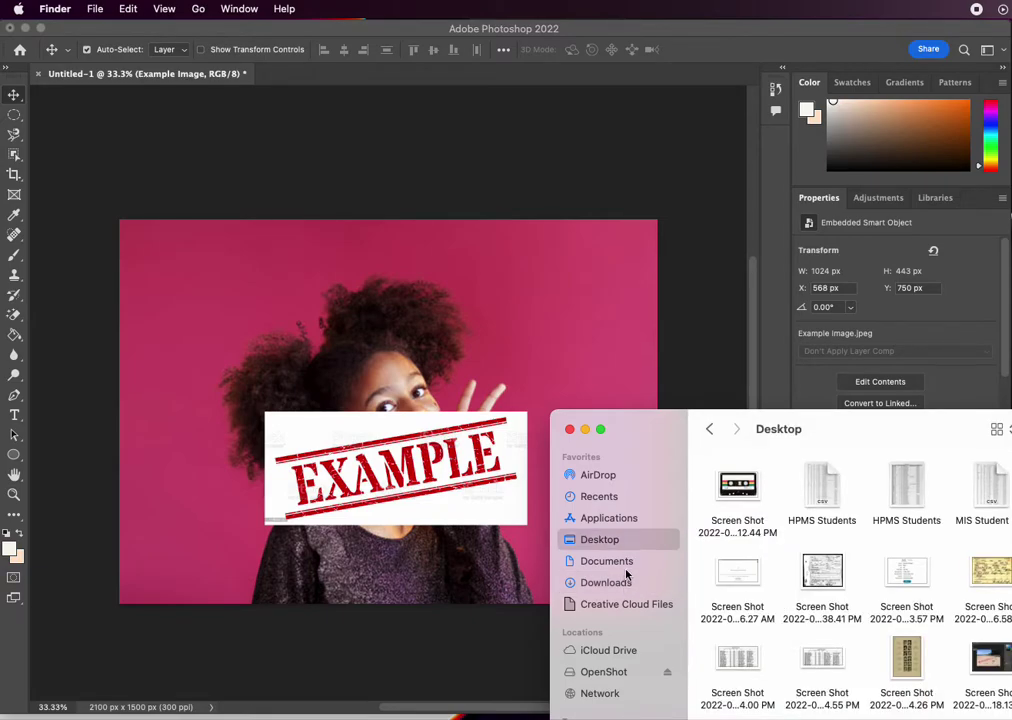
click(621, 586)
click(623, 542)
drag(330, 248, 415, 292)
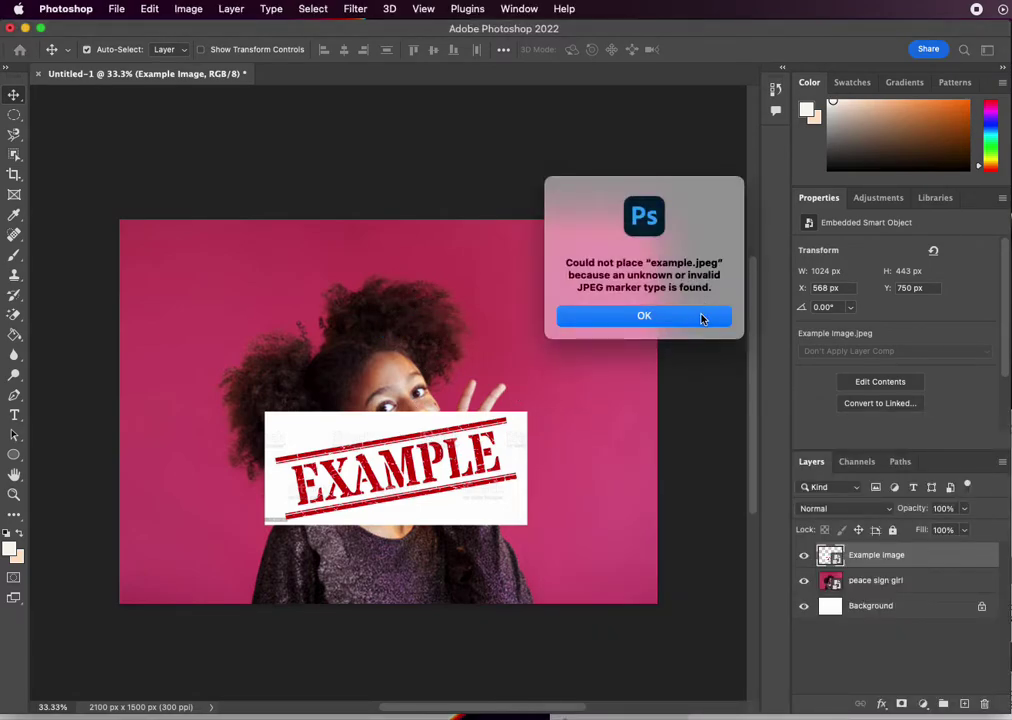
click(701, 316)
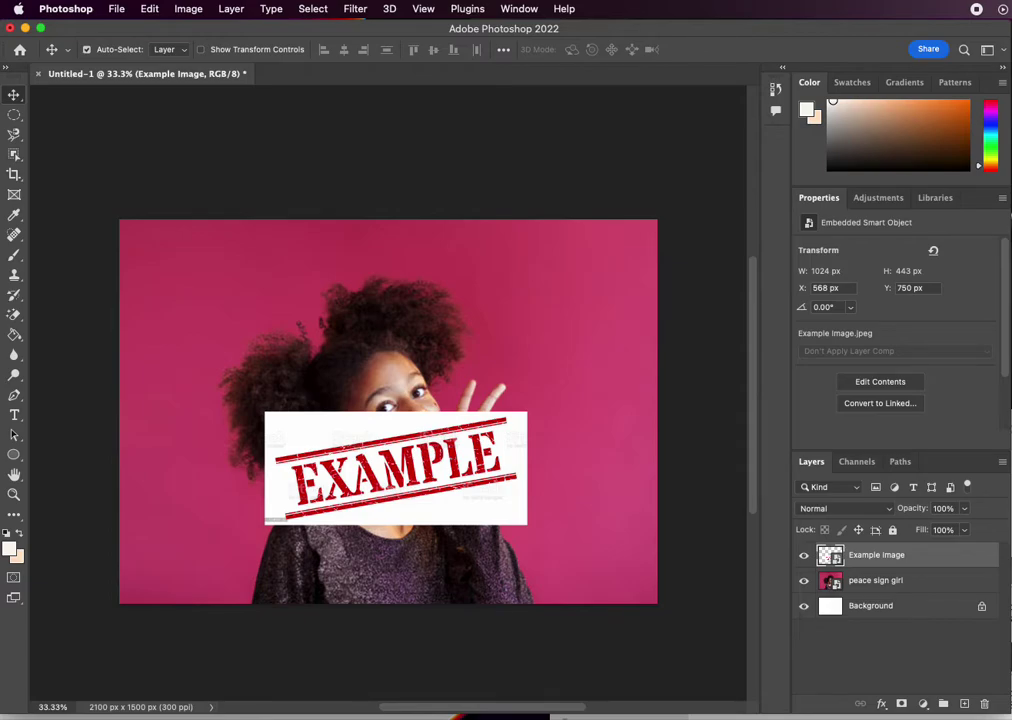
key(super+Tab)
click(634, 562)
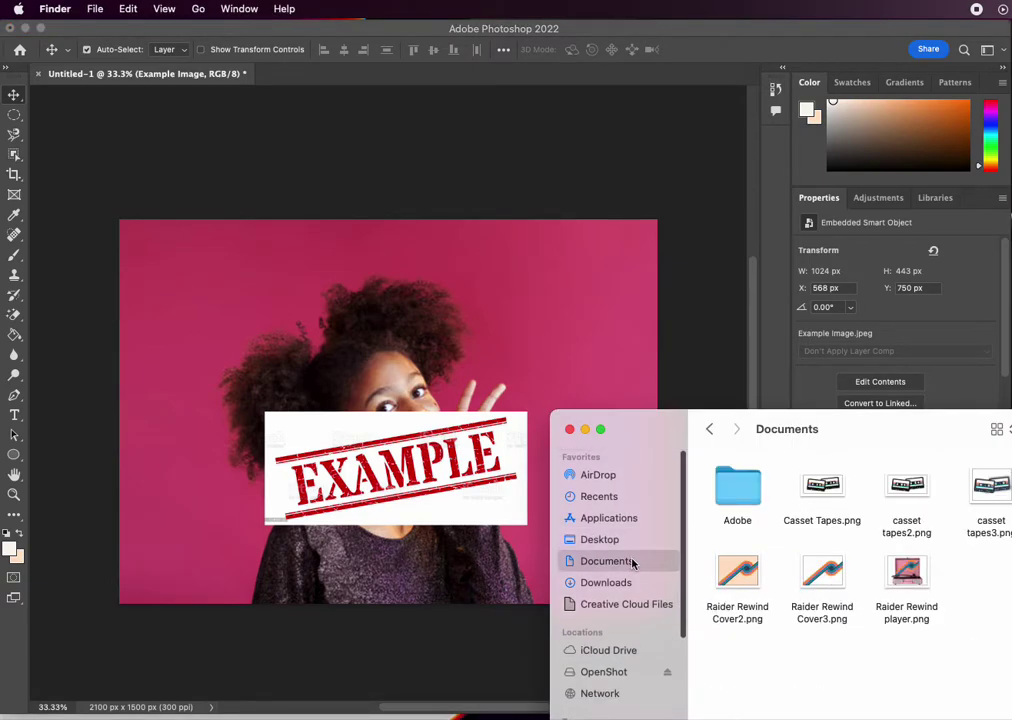
Place Example.png as a new layer, hide the old Example Image layer, and move the stamp down.
drag(1005, 500, 376, 371)
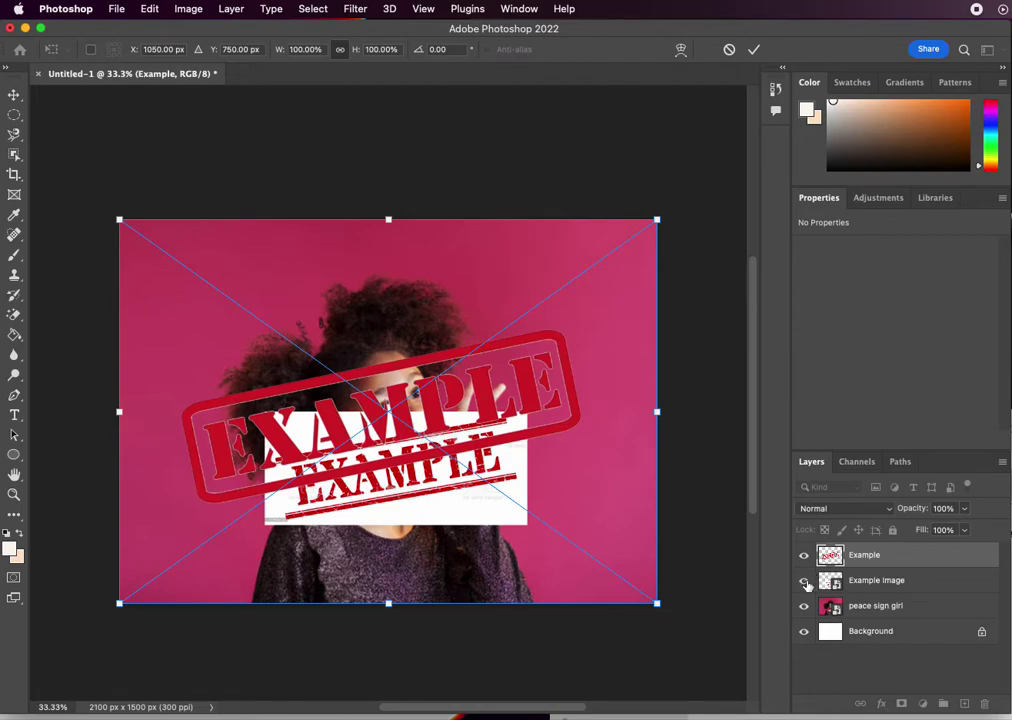
key(Return)
click(804, 580)
drag(529, 443, 530, 507)
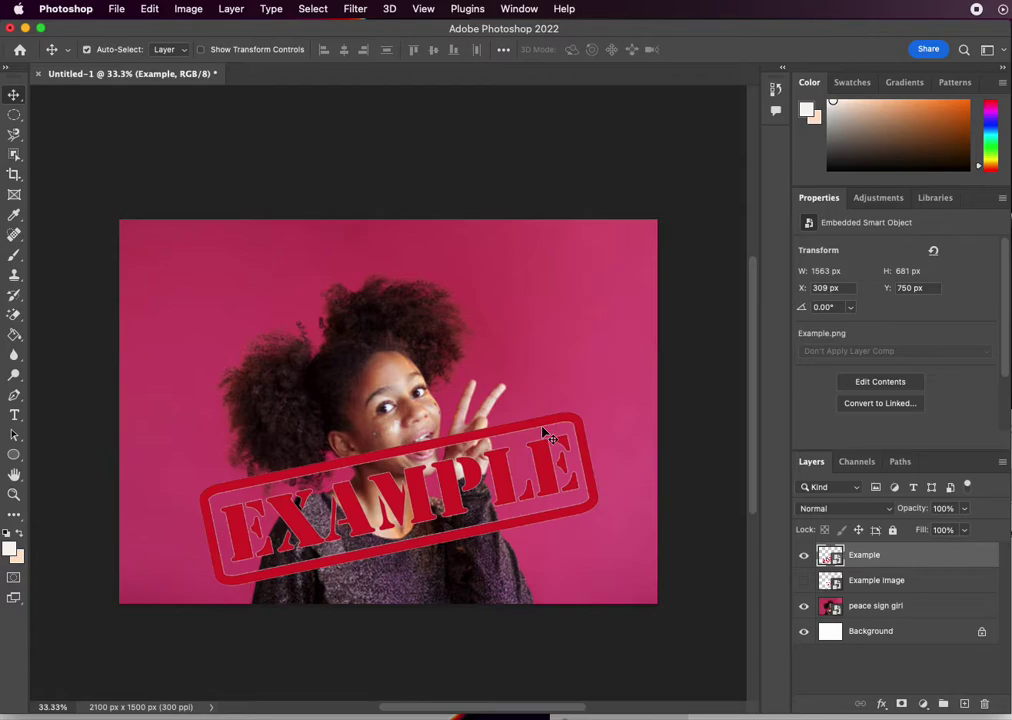
click(912, 608)
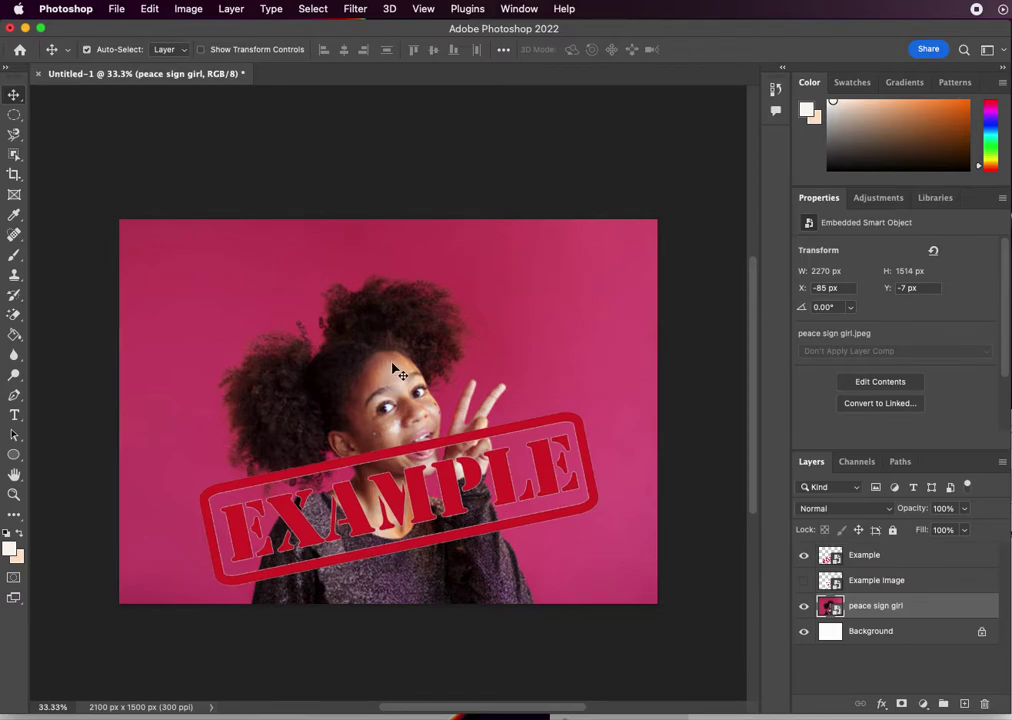
Select the standard Pen Tool in Shape mode and bring up the Fill colour options.
click(15, 398)
right_click(15, 398)
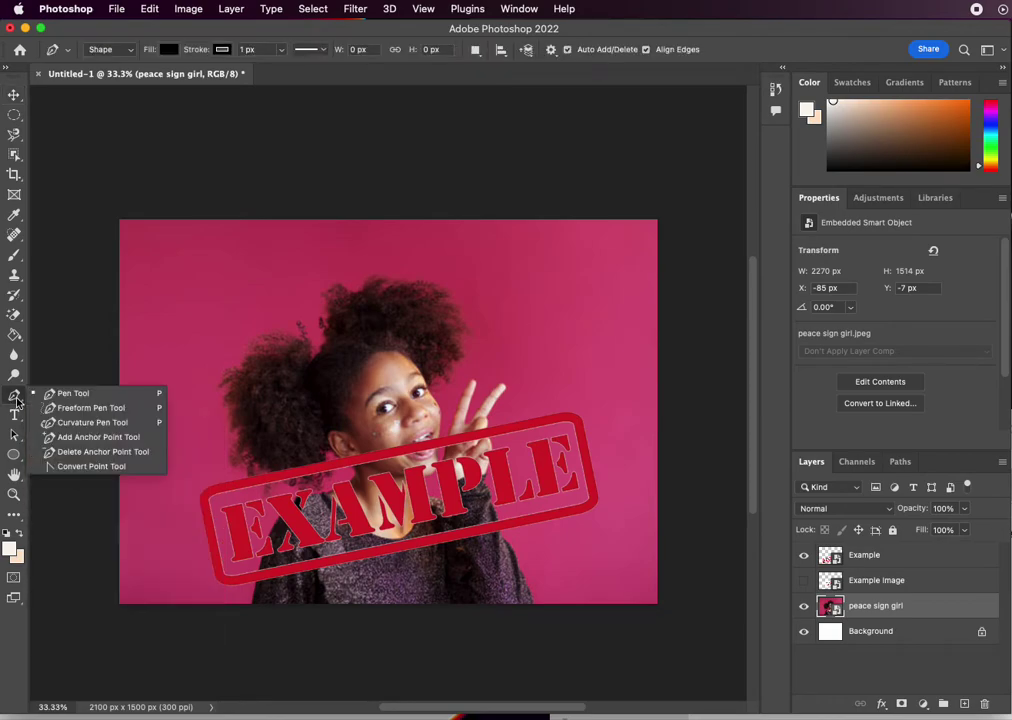
click(81, 397)
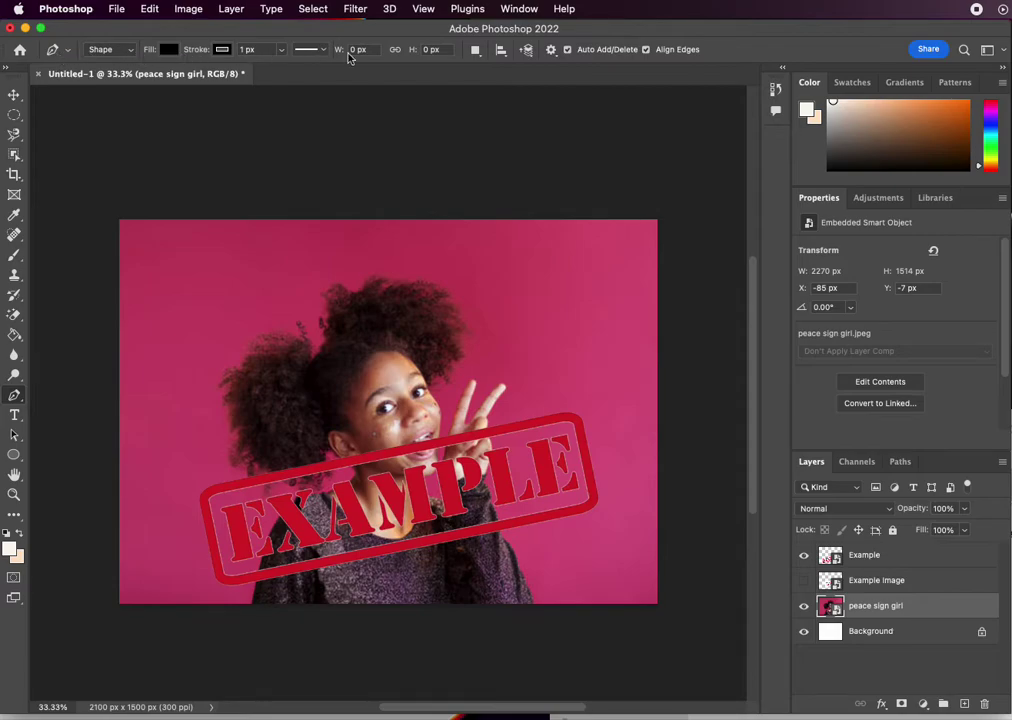
click(101, 52)
click(104, 61)
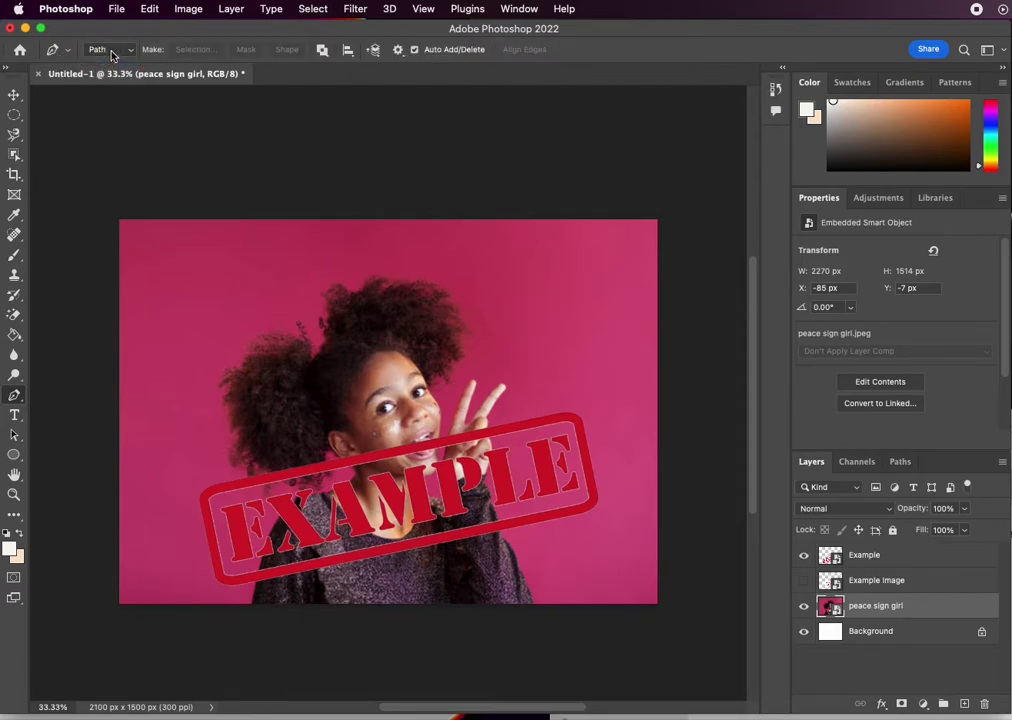
click(113, 55)
click(110, 38)
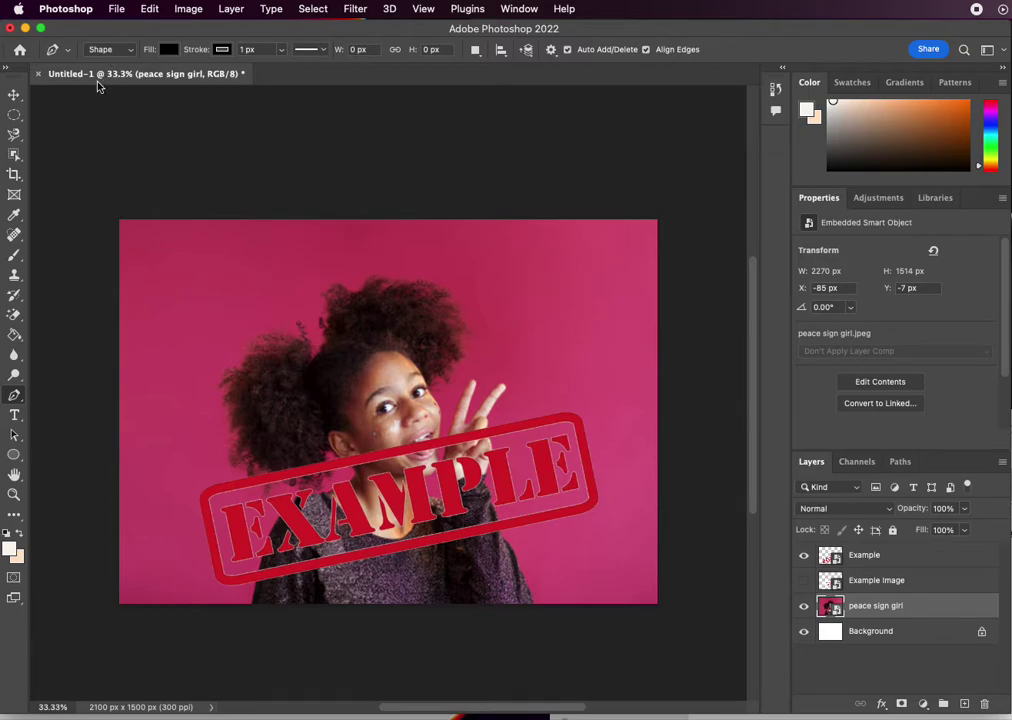
click(165, 49)
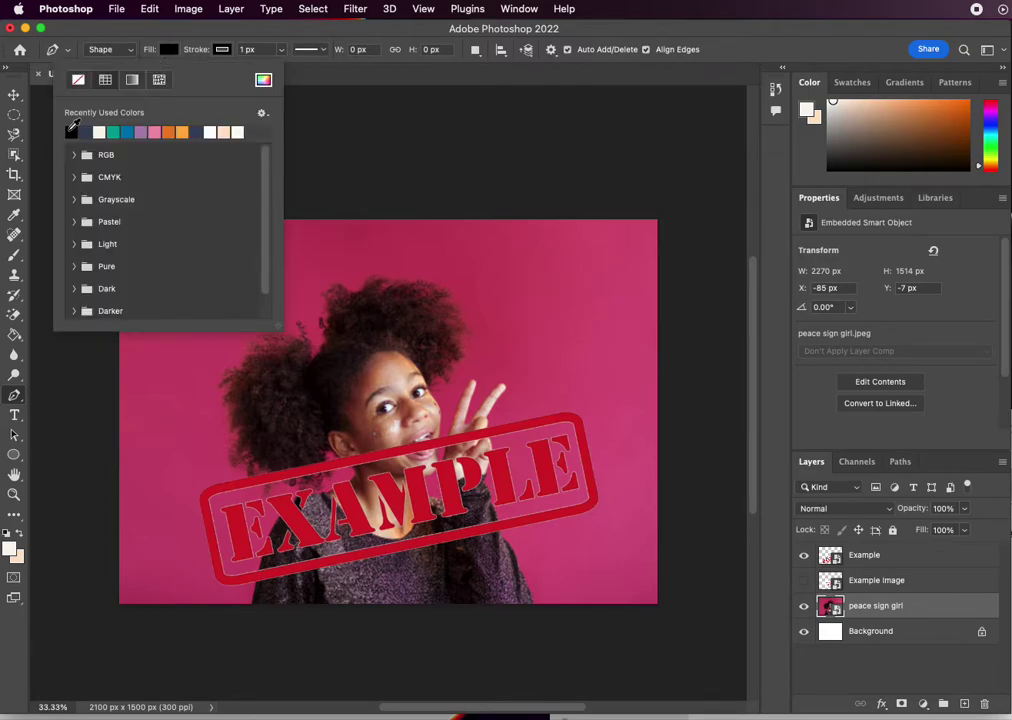
Choose black fill, then use History to undo the stray shape layer and reselect the girl photo.
click(429, 154)
click(430, 153)
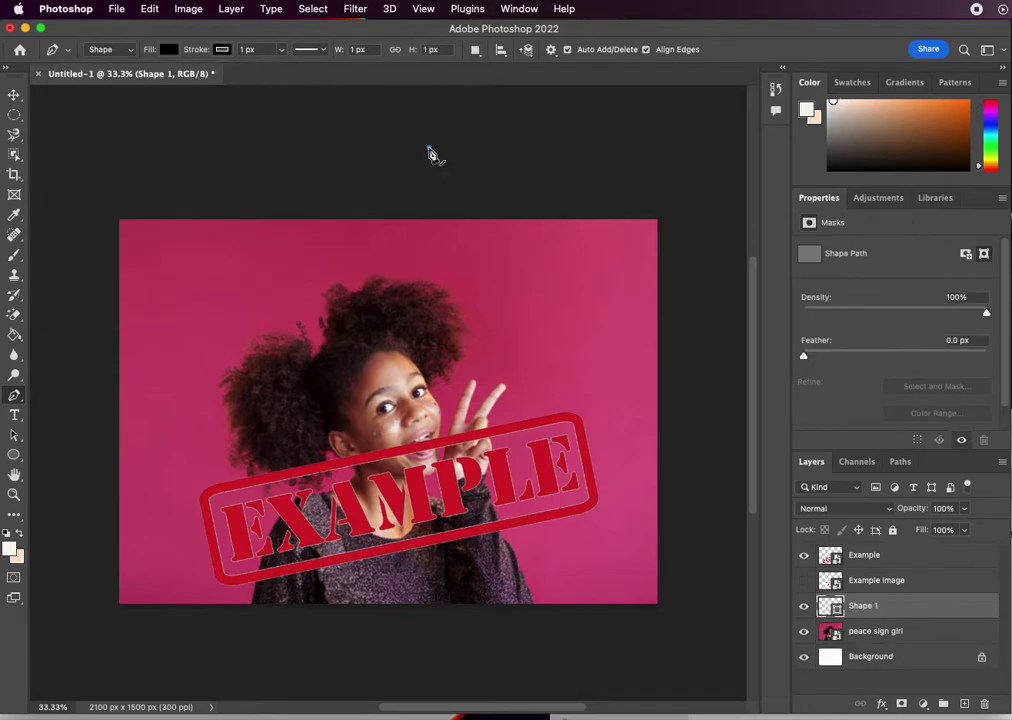
click(775, 88)
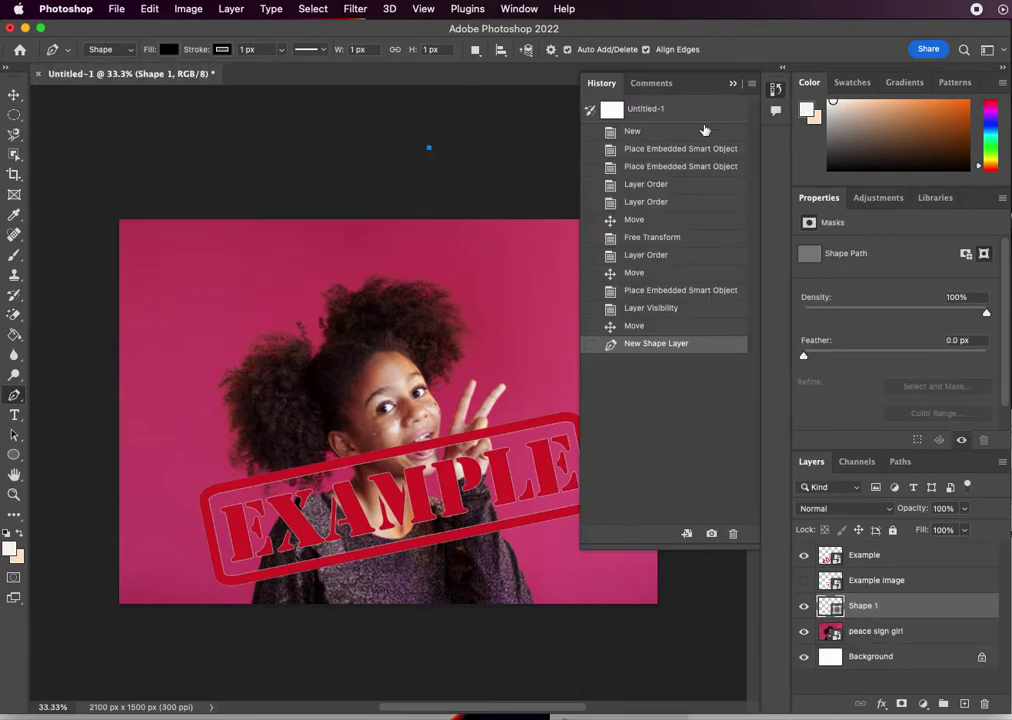
click(636, 327)
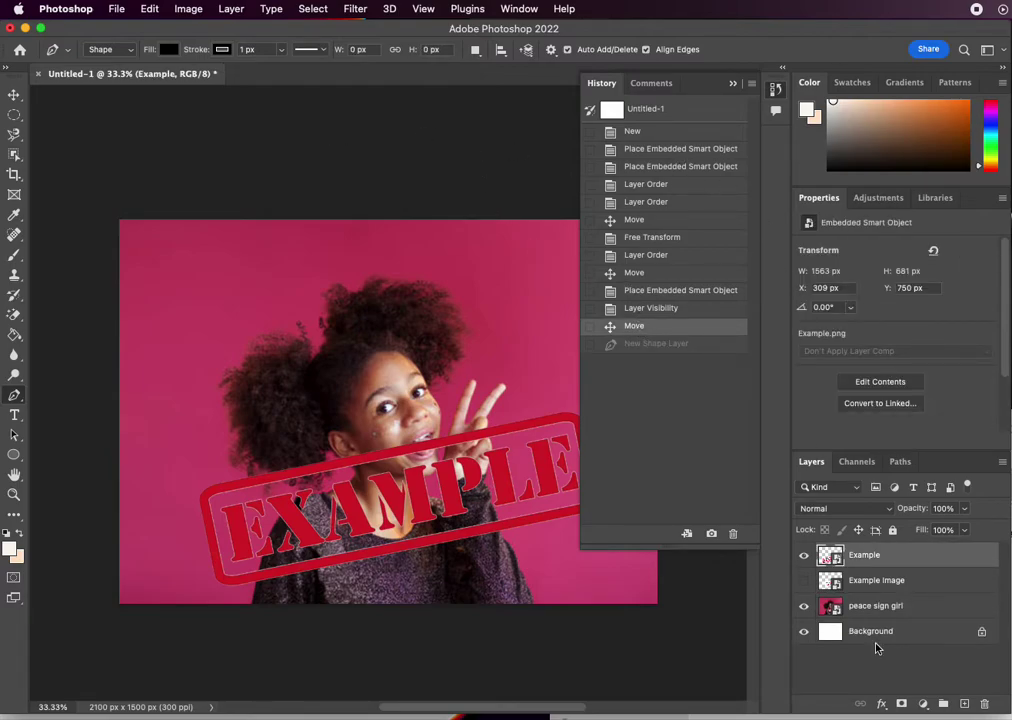
click(880, 609)
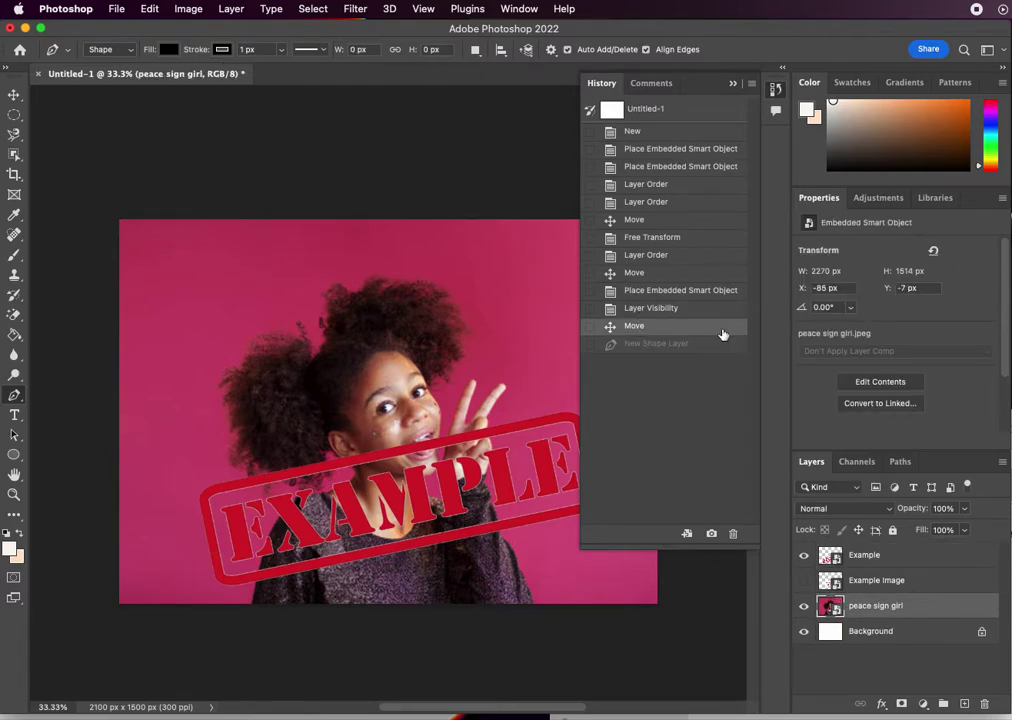
click(777, 90)
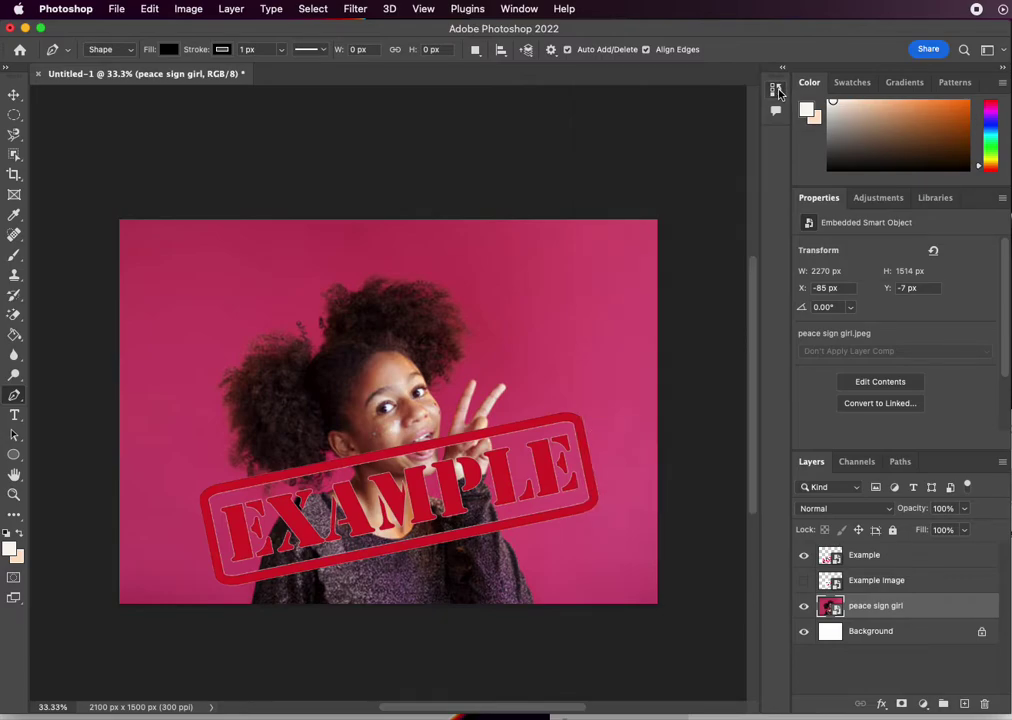
click(776, 91)
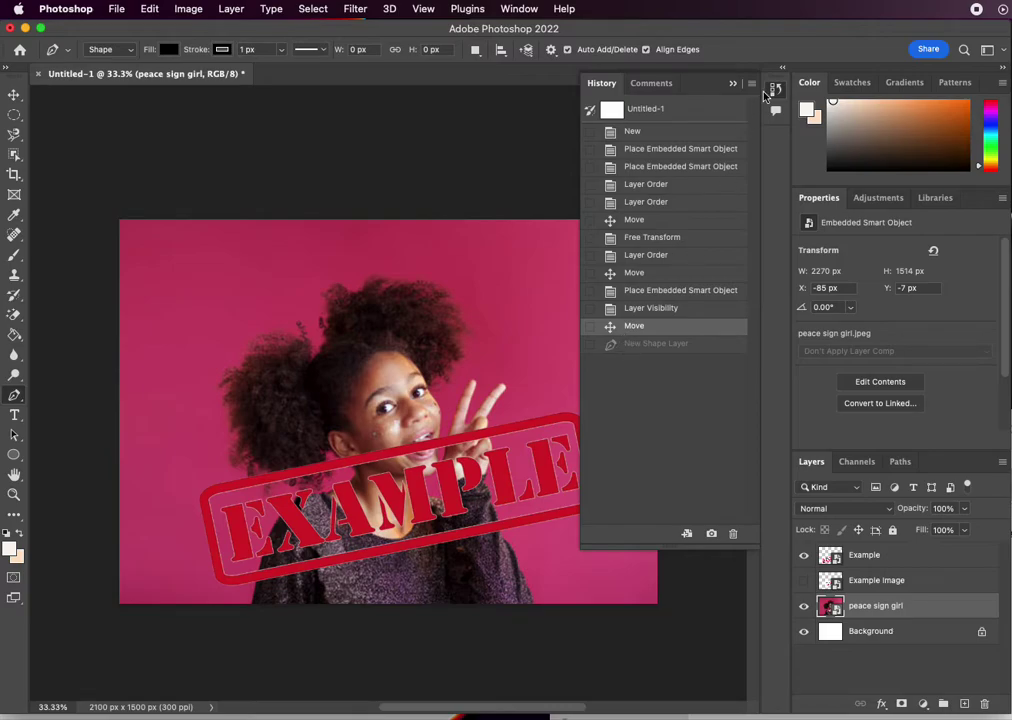
click(776, 91)
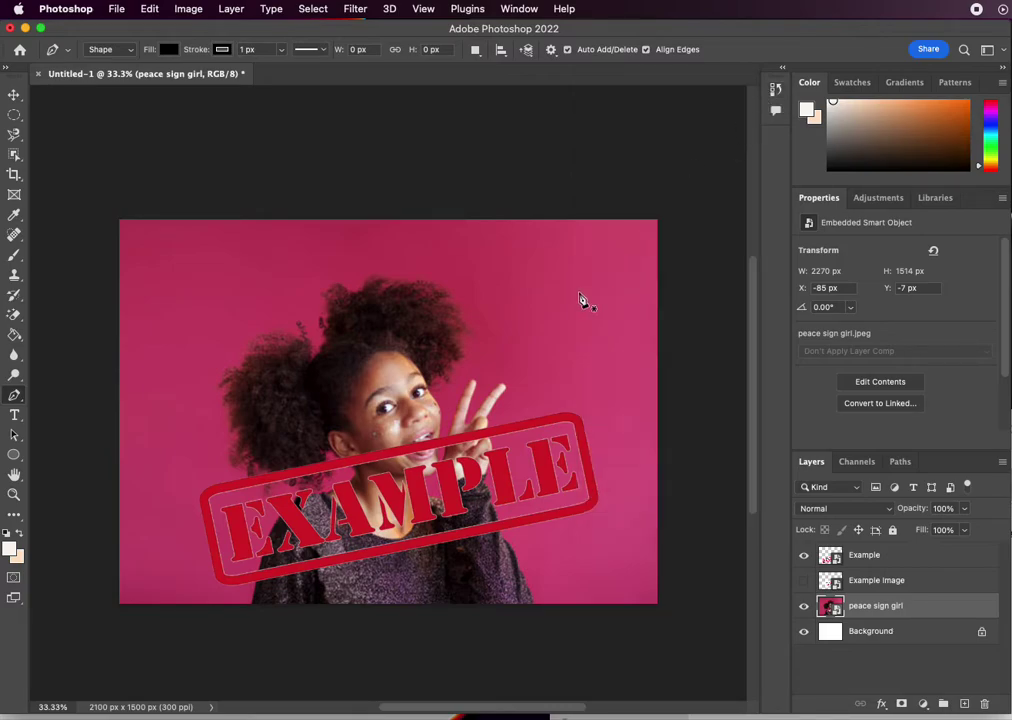
Place anchors across the top of the hair and down its right side.
click(337, 296)
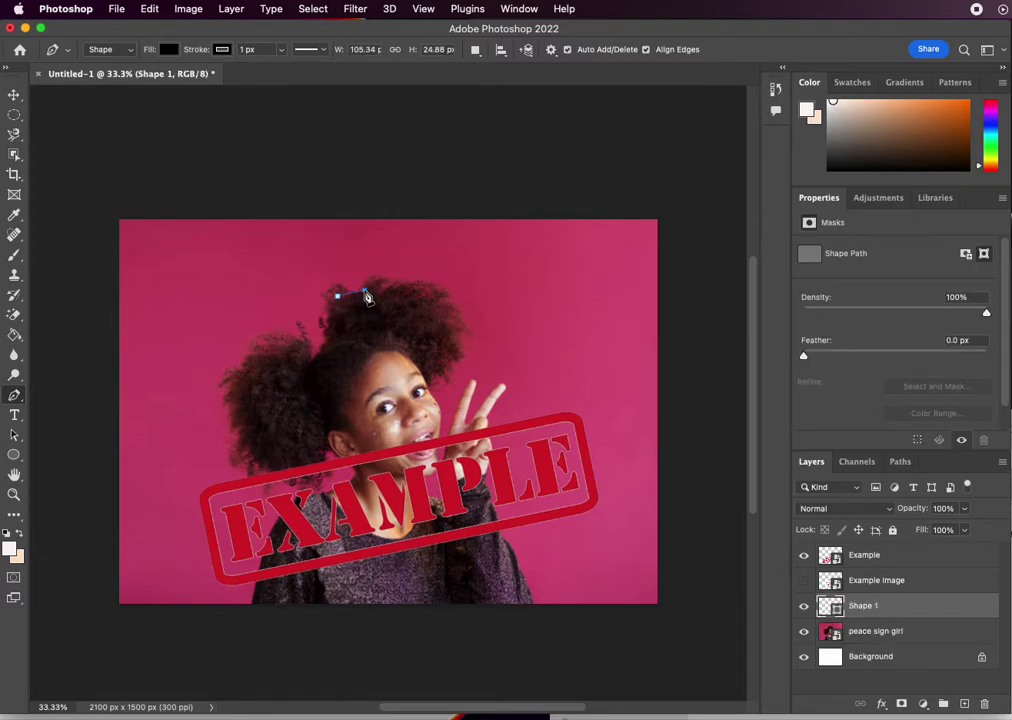
click(390, 285)
click(424, 293)
click(441, 307)
click(451, 335)
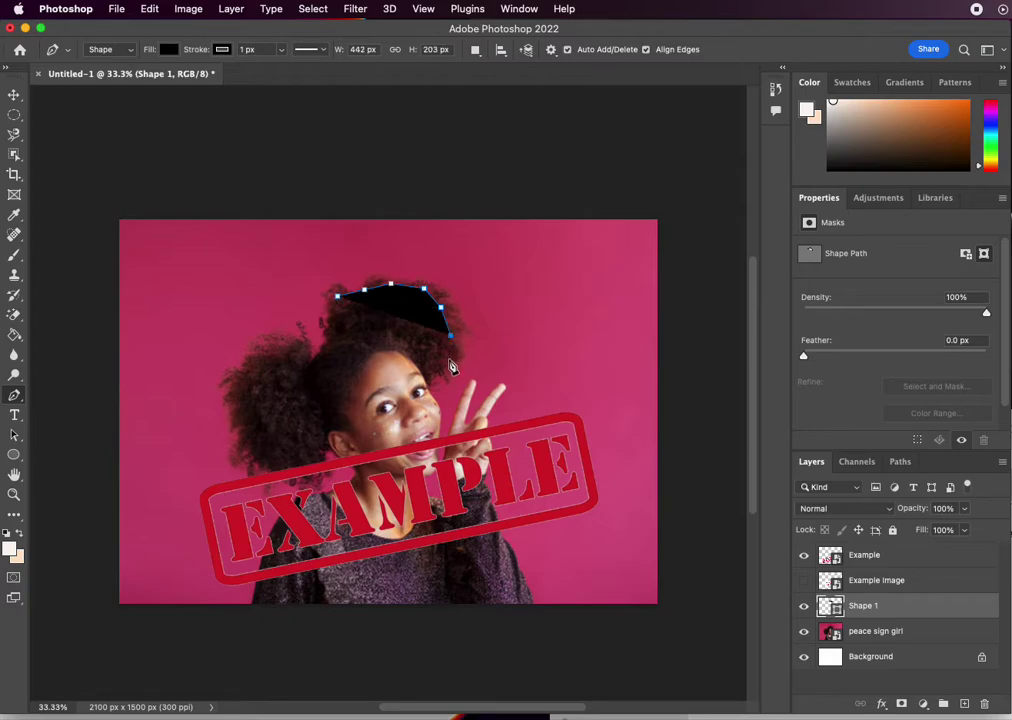
click(449, 357)
click(436, 376)
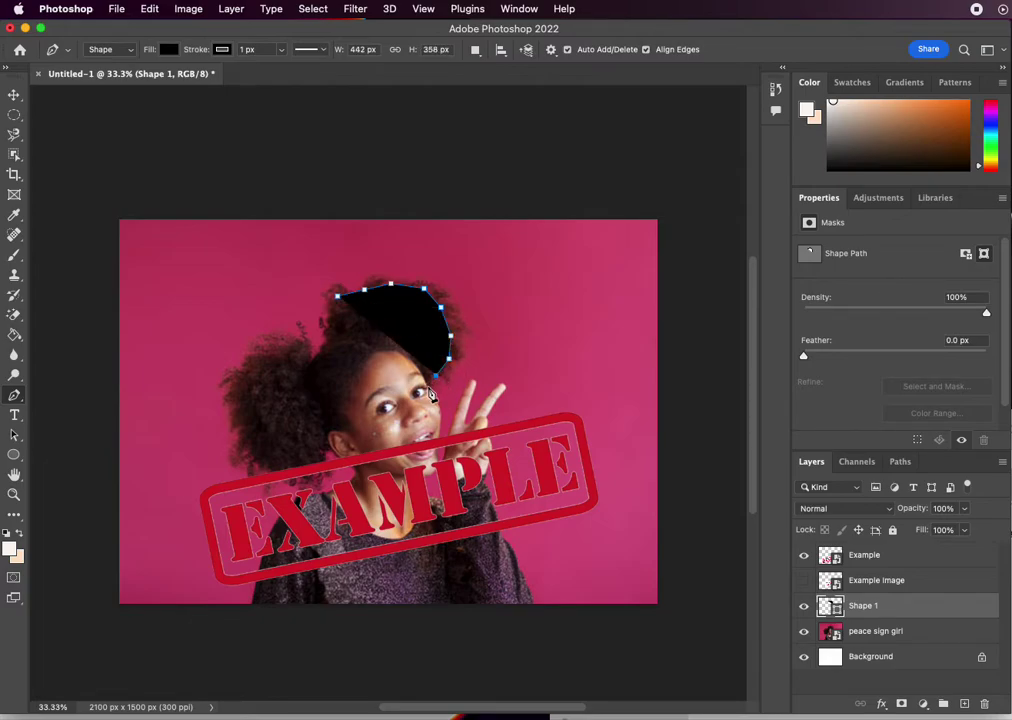
Continue anchors down the side of the face and along the jaw to the chin.
click(434, 397)
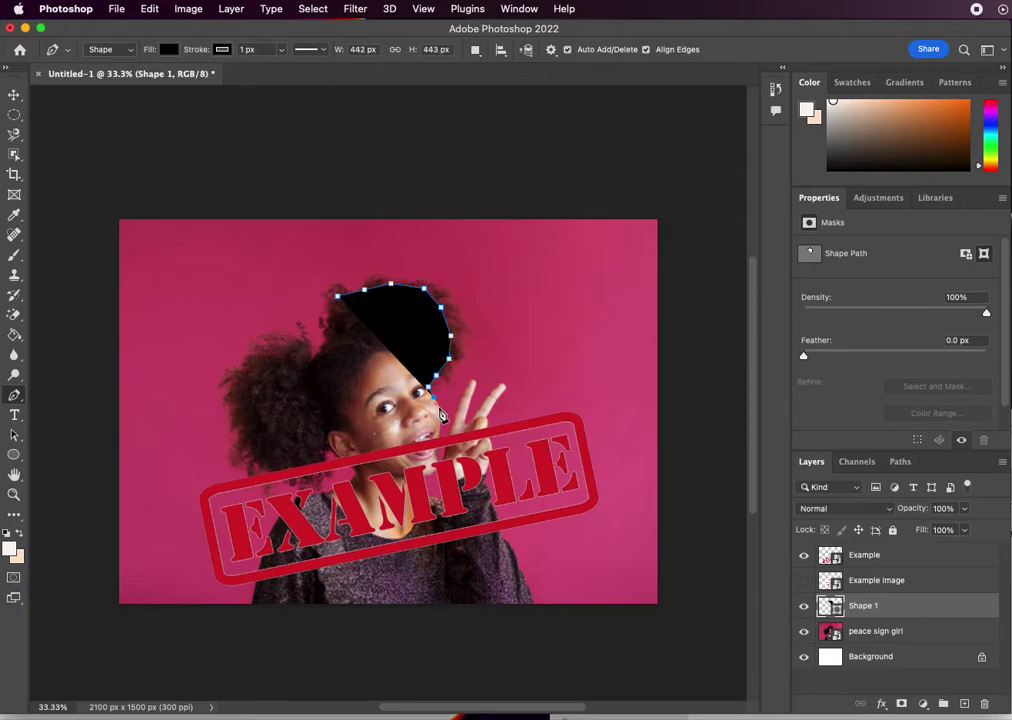
click(440, 412)
click(440, 428)
click(439, 443)
click(438, 457)
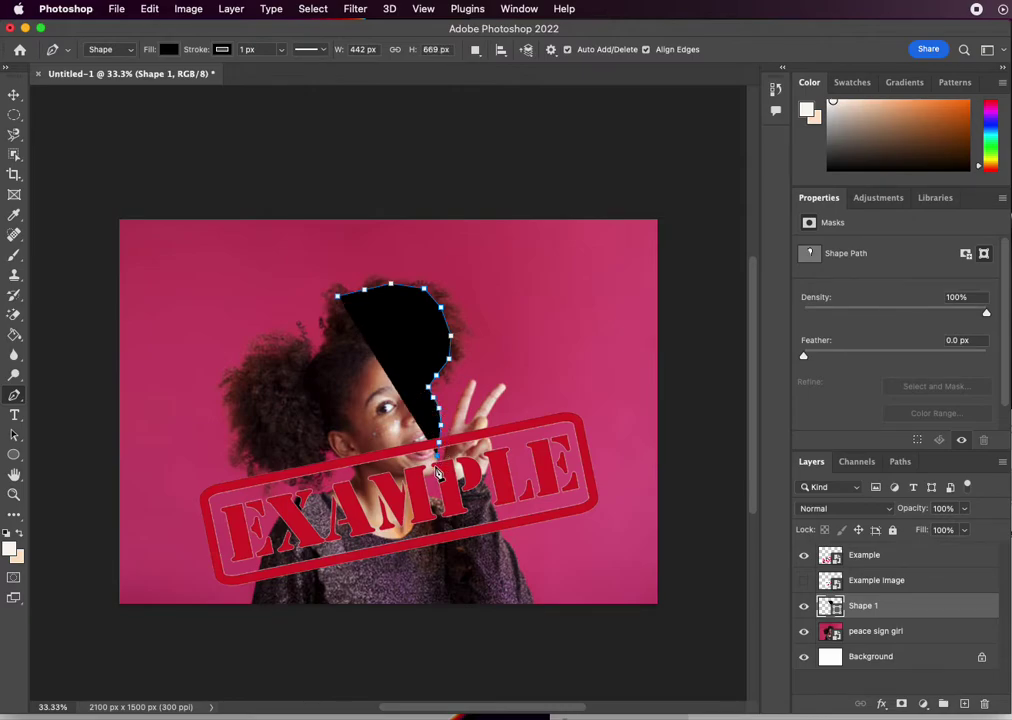
click(434, 466)
click(428, 476)
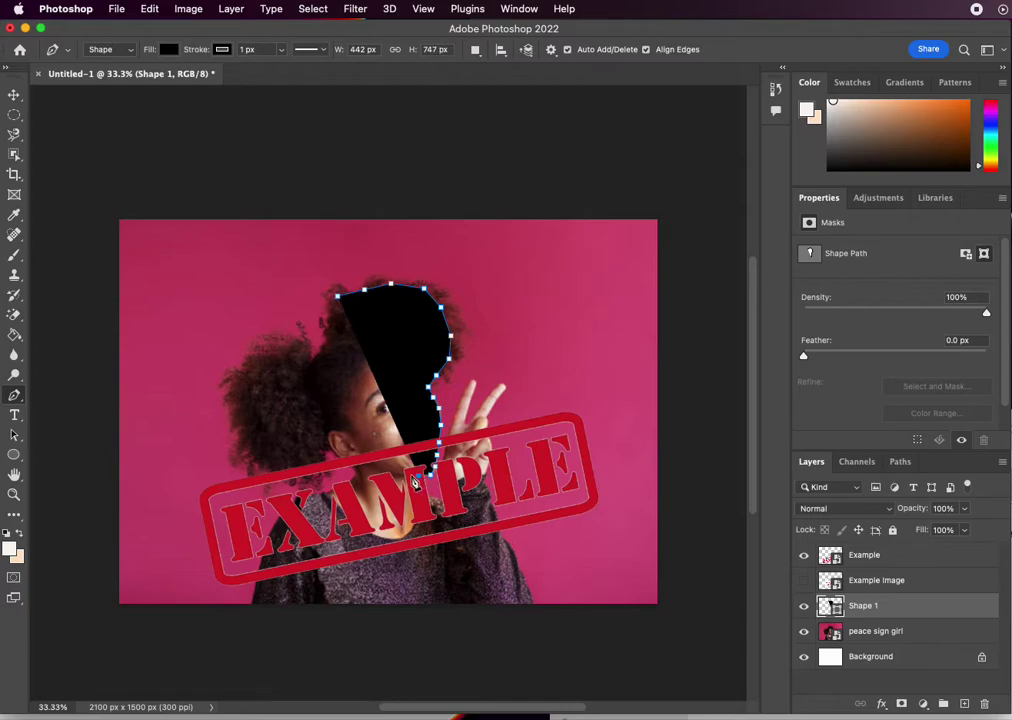
click(416, 476)
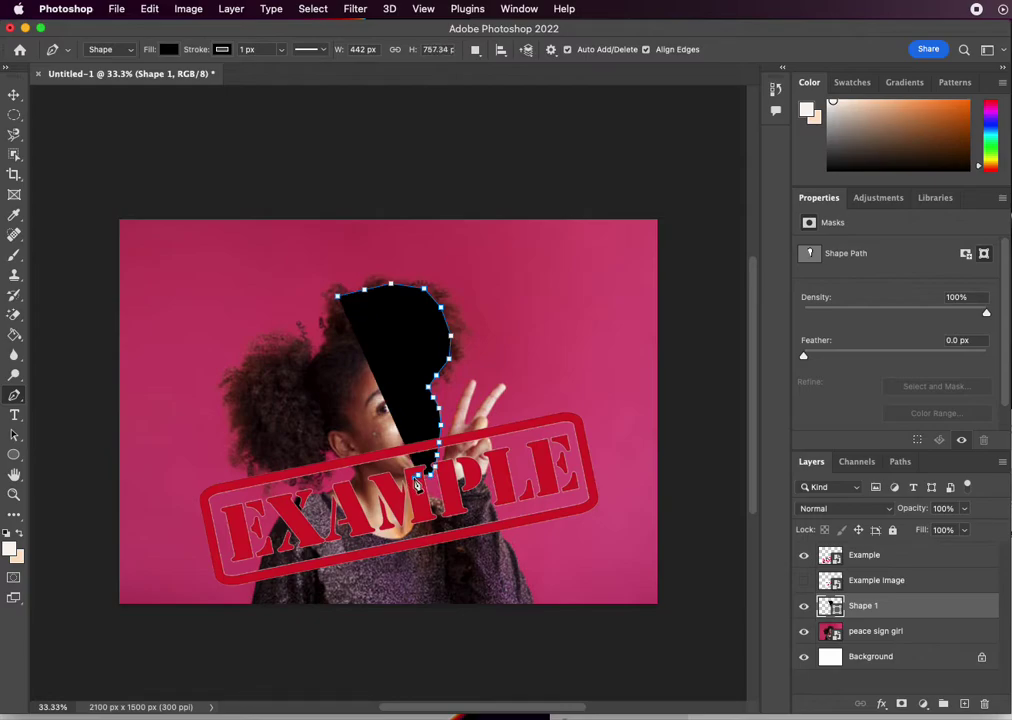
Lower Shape 1 to 48% opacity and add a curved anchor near the chin.
click(965, 510)
drag(964, 529, 926, 529)
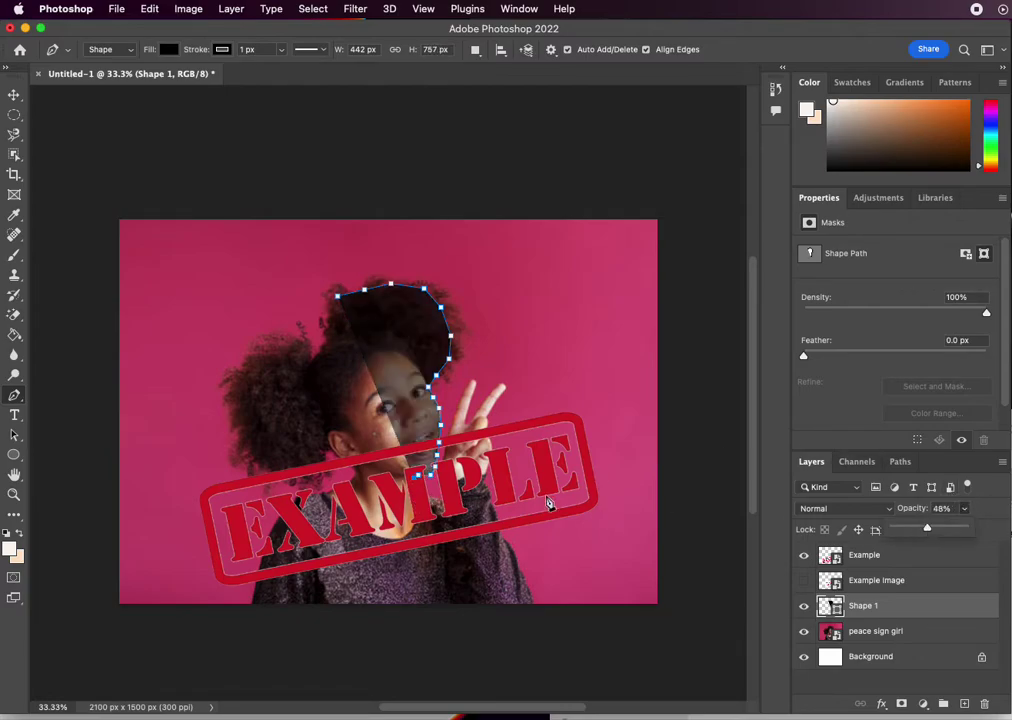
drag(411, 488, 452, 500)
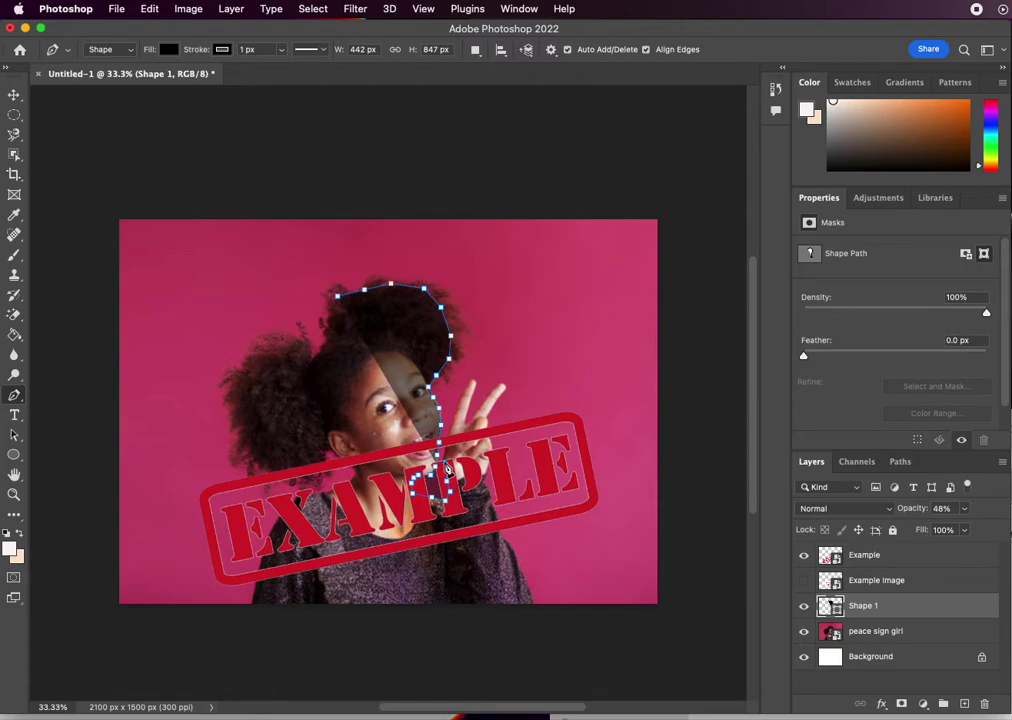
Trace anchors around the raised peace-sign fingers and back down the finger.
click(462, 403)
click(468, 395)
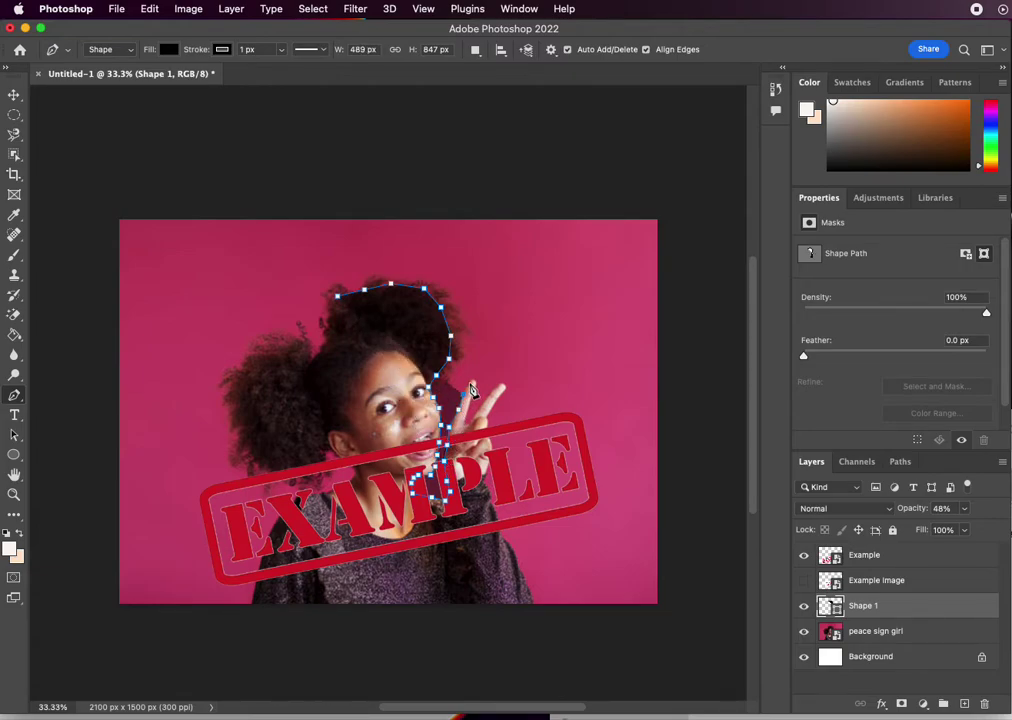
click(473, 388)
click(474, 383)
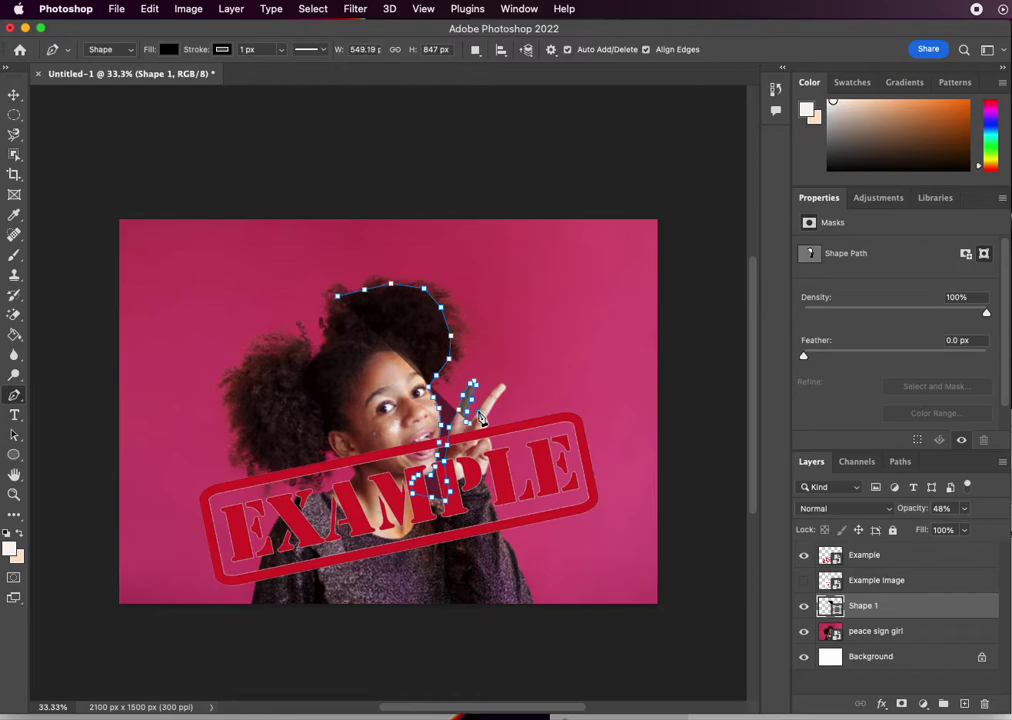
click(482, 405)
click(489, 398)
click(494, 393)
click(503, 392)
click(508, 391)
click(510, 395)
click(505, 400)
click(497, 415)
click(488, 432)
click(490, 446)
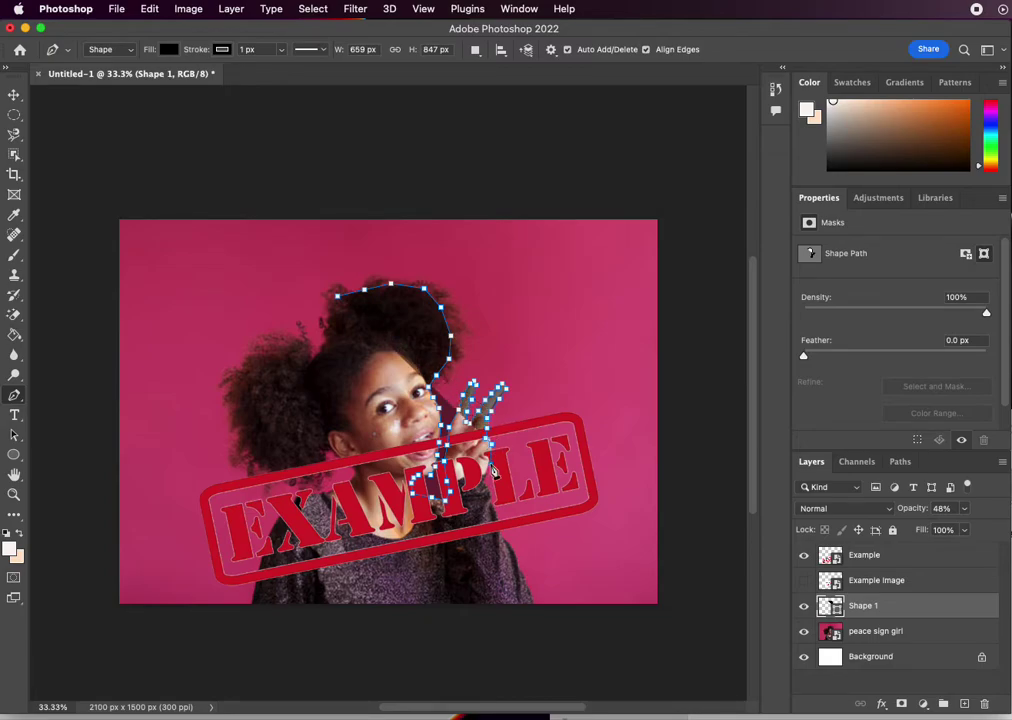
Continue the outline down the hand's edge to the photo's bottom edge.
click(492, 490)
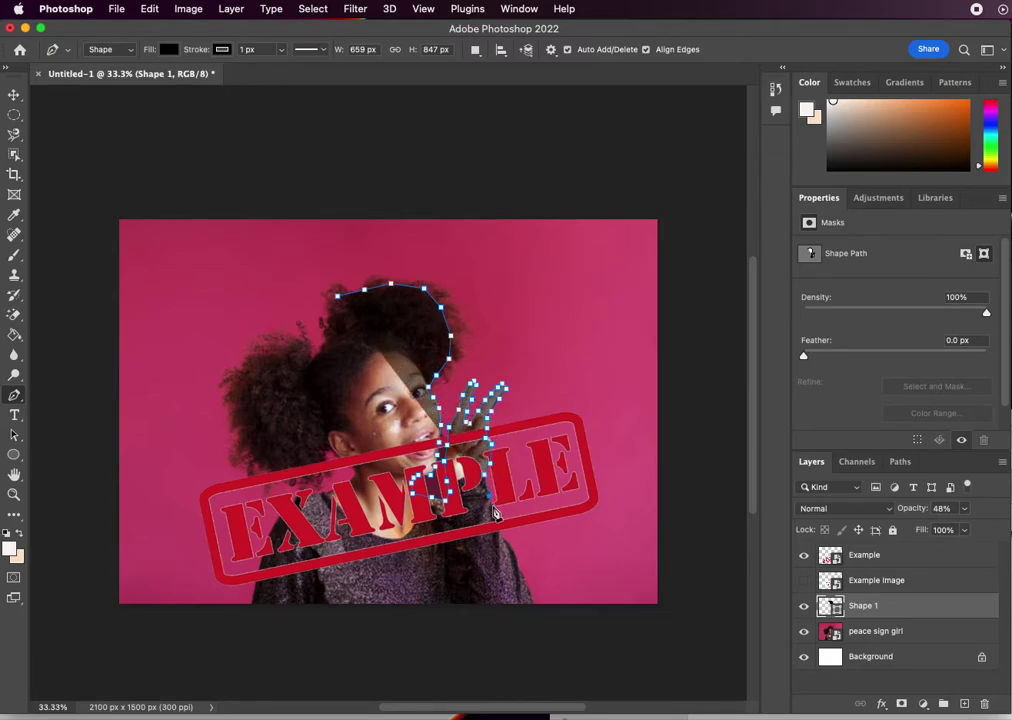
click(494, 513)
click(498, 527)
click(512, 555)
click(523, 578)
click(534, 604)
Trace from the bottom-left up the girl's left side and across her shoulder.
click(252, 603)
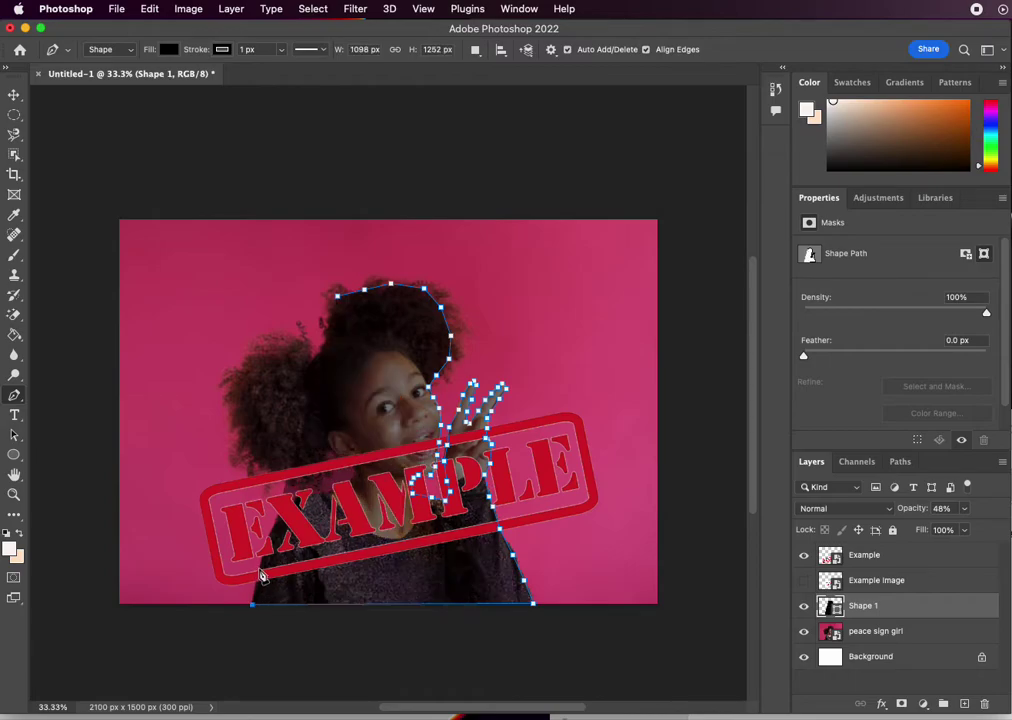
click(259, 568)
click(281, 509)
click(301, 495)
click(327, 492)
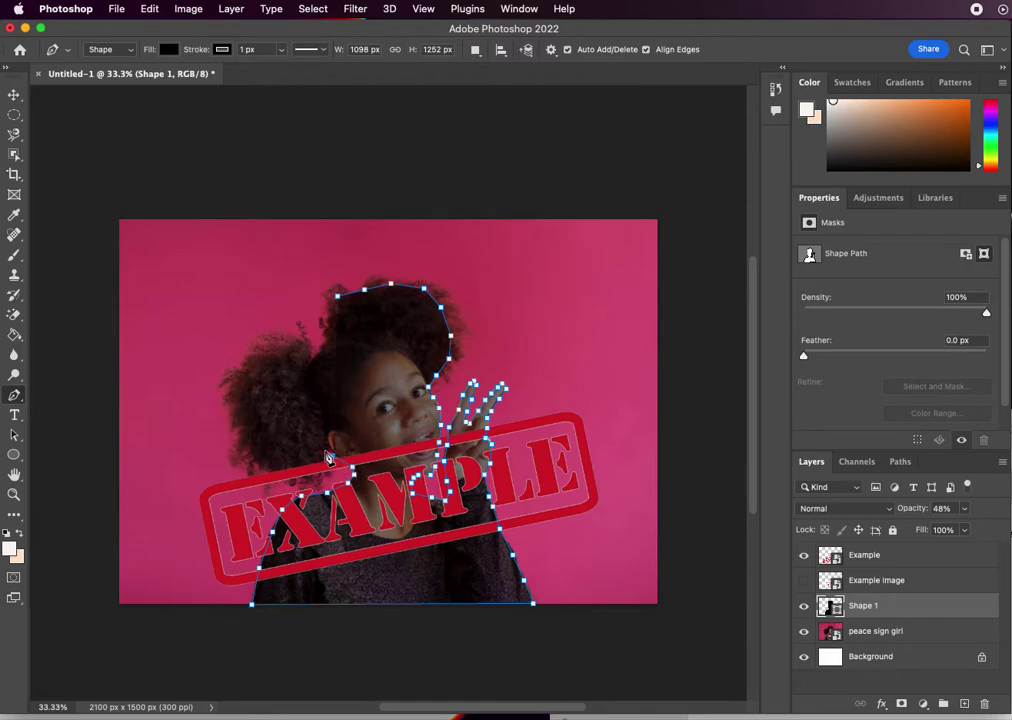
Trace up the left hair and over both hair puffs, closing the path at the start.
click(266, 457)
click(246, 433)
click(232, 396)
click(237, 368)
click(258, 349)
click(279, 341)
click(305, 343)
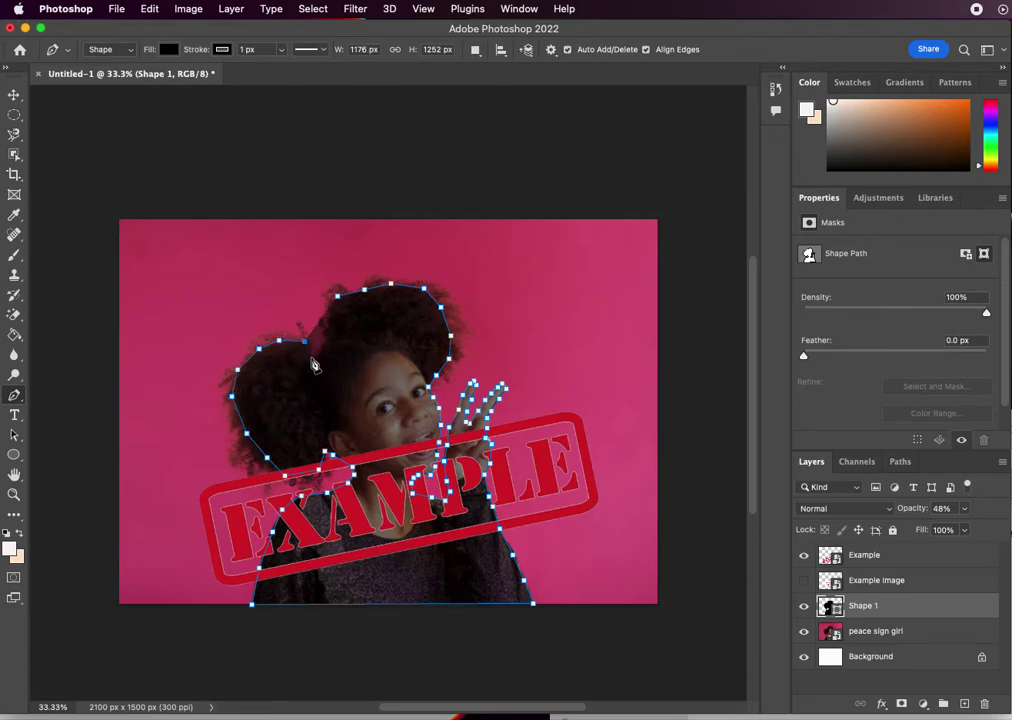
click(311, 357)
click(323, 344)
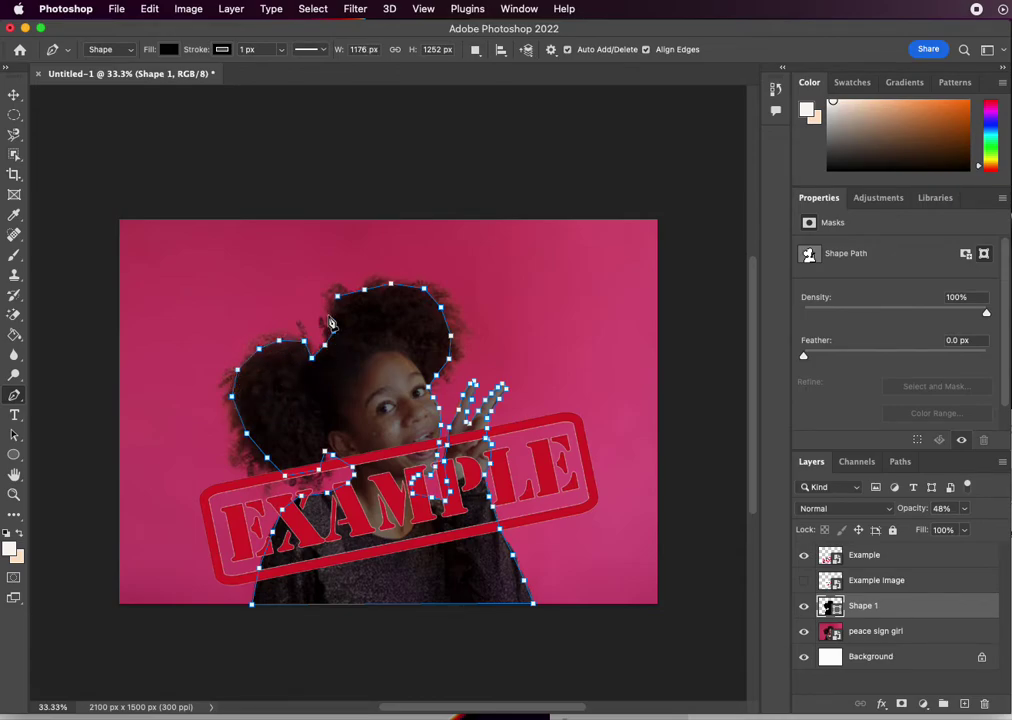
click(333, 329)
click(340, 304)
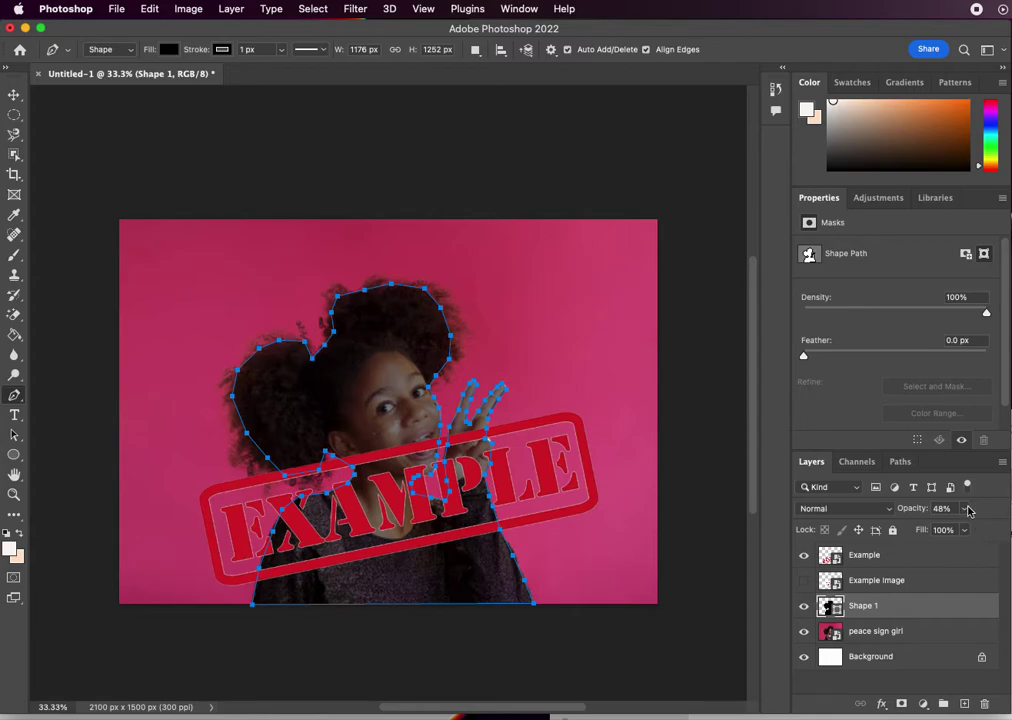
Set Shape 1 back to 100% opacity, then nudge it with the Move tool to check beneath.
click(963, 509)
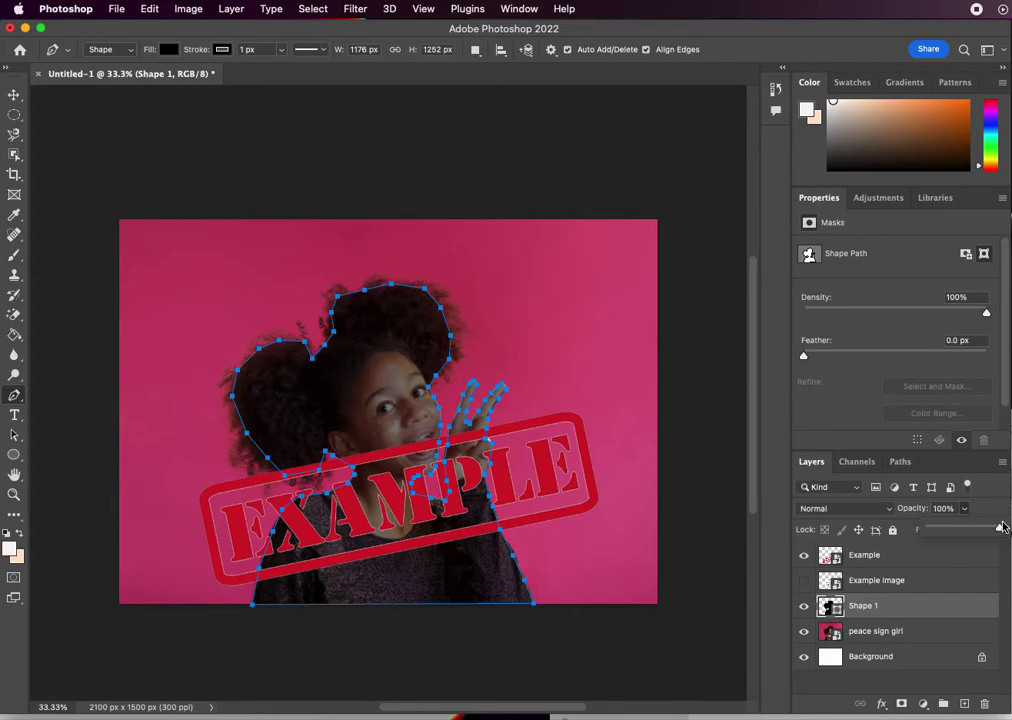
key(0)
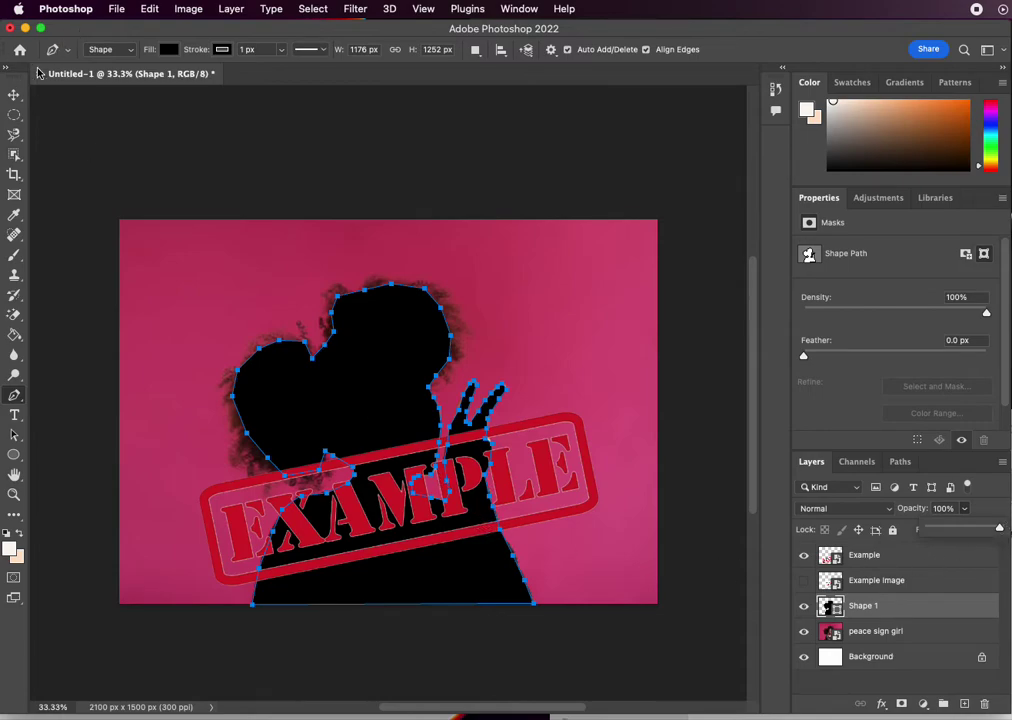
click(14, 94)
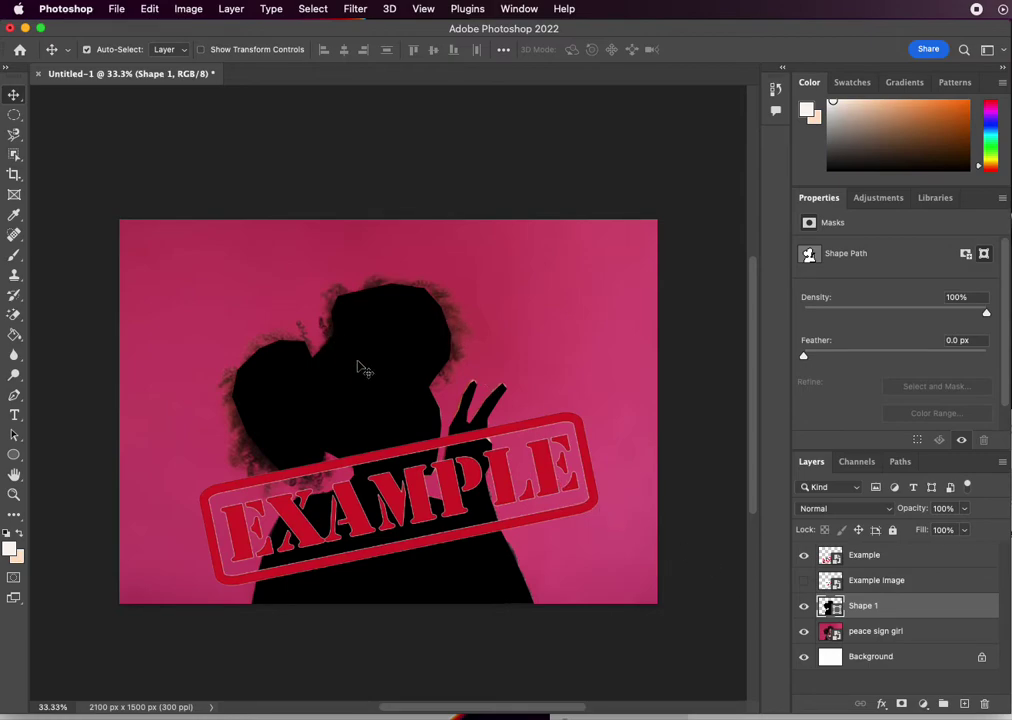
mouse_move(364, 388)
mouse_down()
mouse_move(459, 328)
mouse_move(195, 359)
mouse_move(335, 470)
mouse_move(384, 372)
mouse_move(355, 378)
mouse_move(361, 384)
mouse_up()
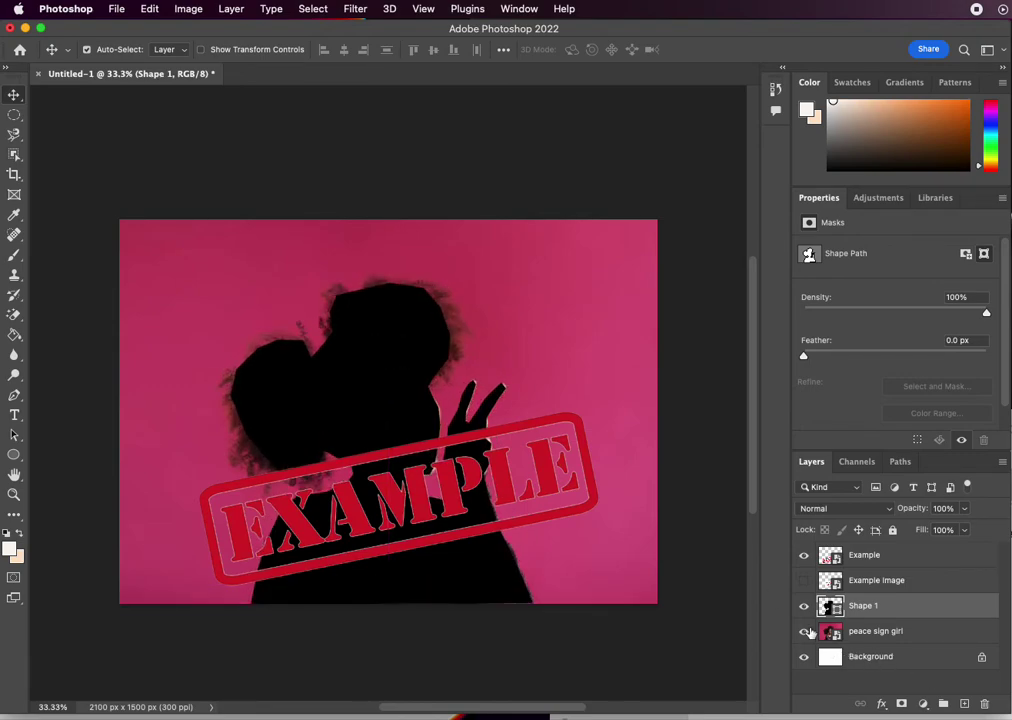
Slightly resize the silhouette and hide the peace sign girl photo layer.
key(super+t)
drag(534, 286, 558, 306)
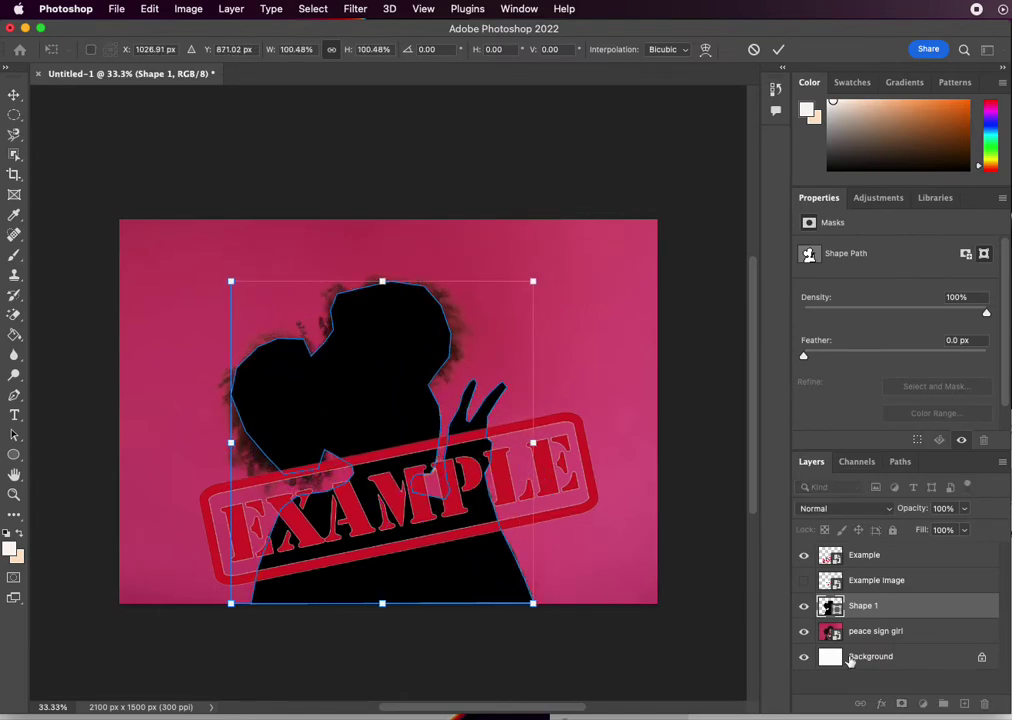
click(14, 95)
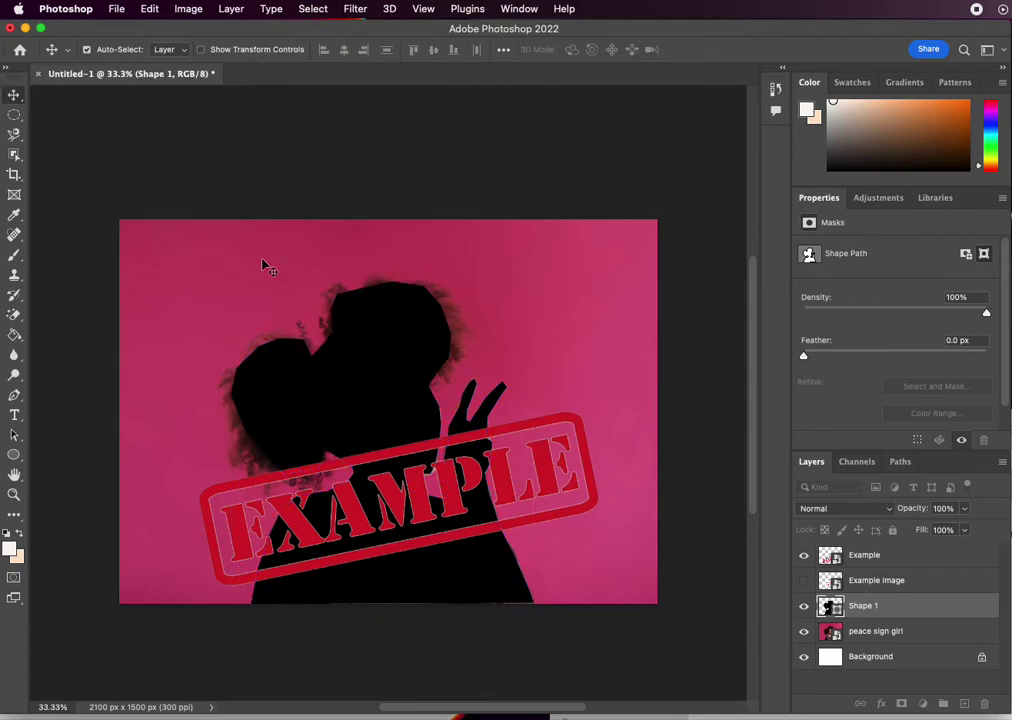
click(805, 634)
click(805, 634)
click(805, 634)
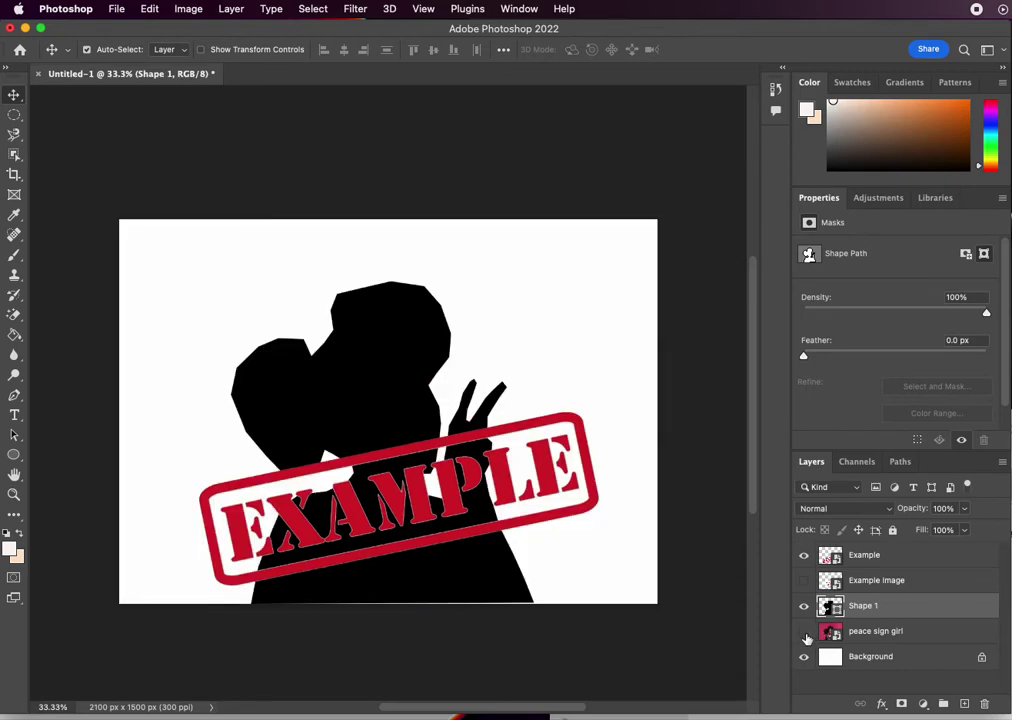
Enlarge the Shape 1 silhouette to 114%, shift it slightly up-left, and commit.
drag(487, 601, 489, 606)
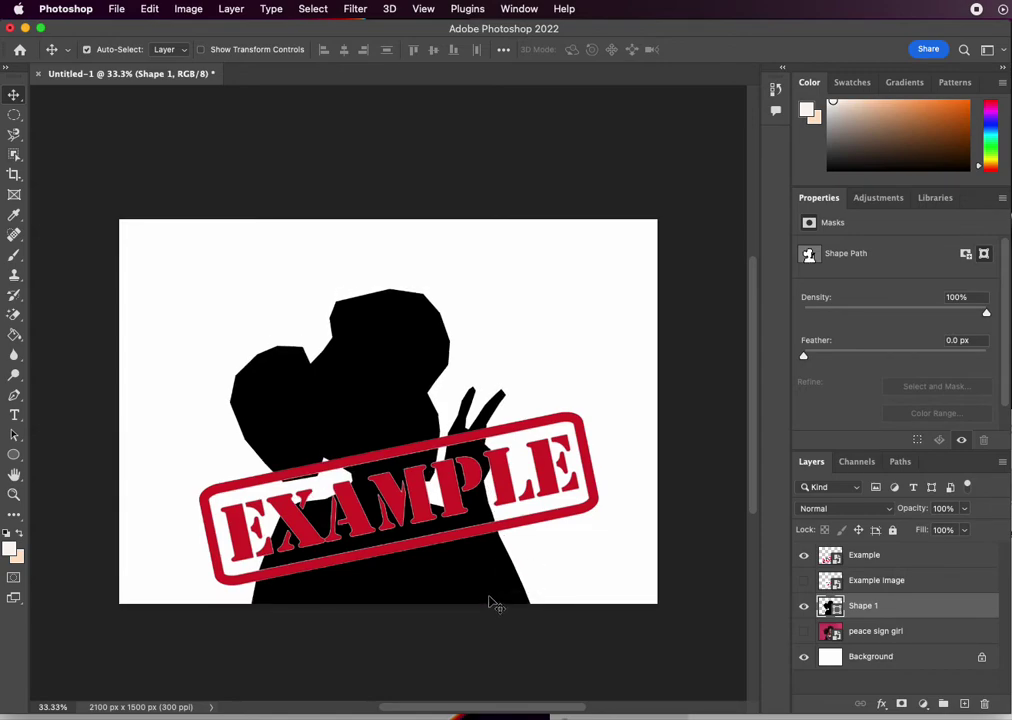
scroll(487, 575, right, 2)
key(super+t)
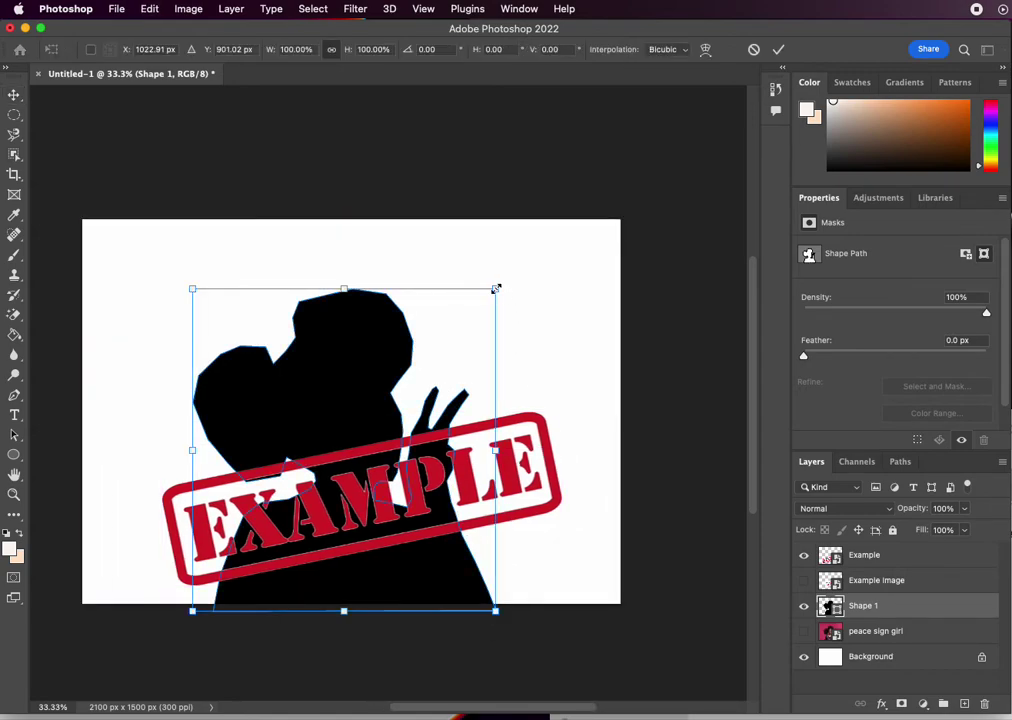
drag(496, 288, 540, 243)
drag(368, 347, 350, 344)
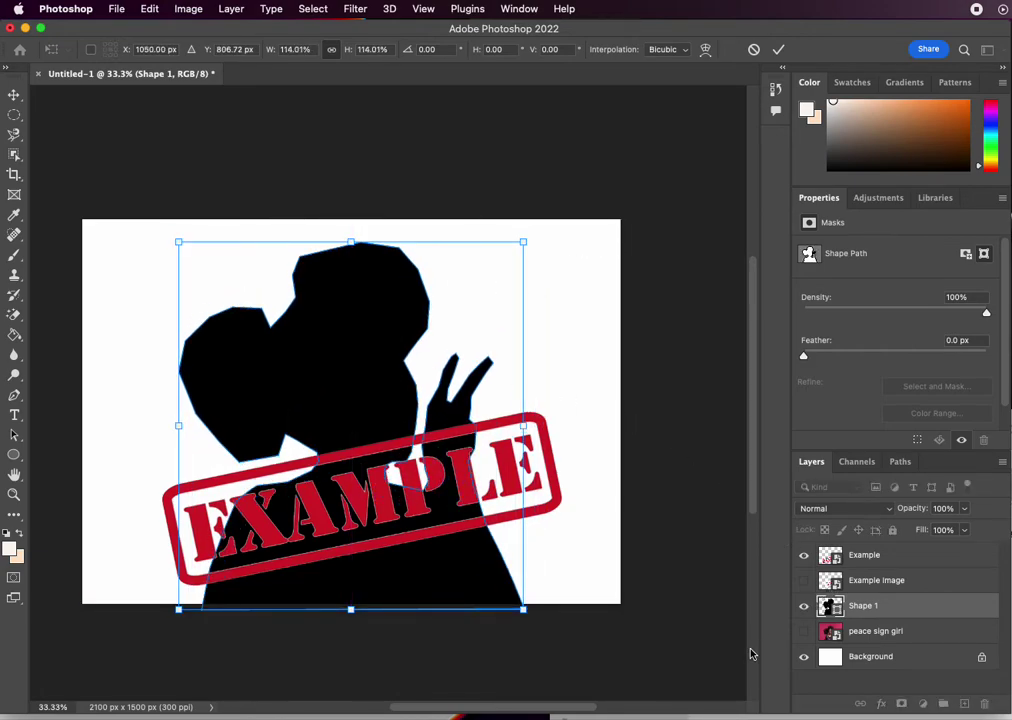
key(Return)
click(1010, 600)
Drag military-self-storage-american-flags.jpeg from Downloads onto the Photoshop canvas.
click(619, 584)
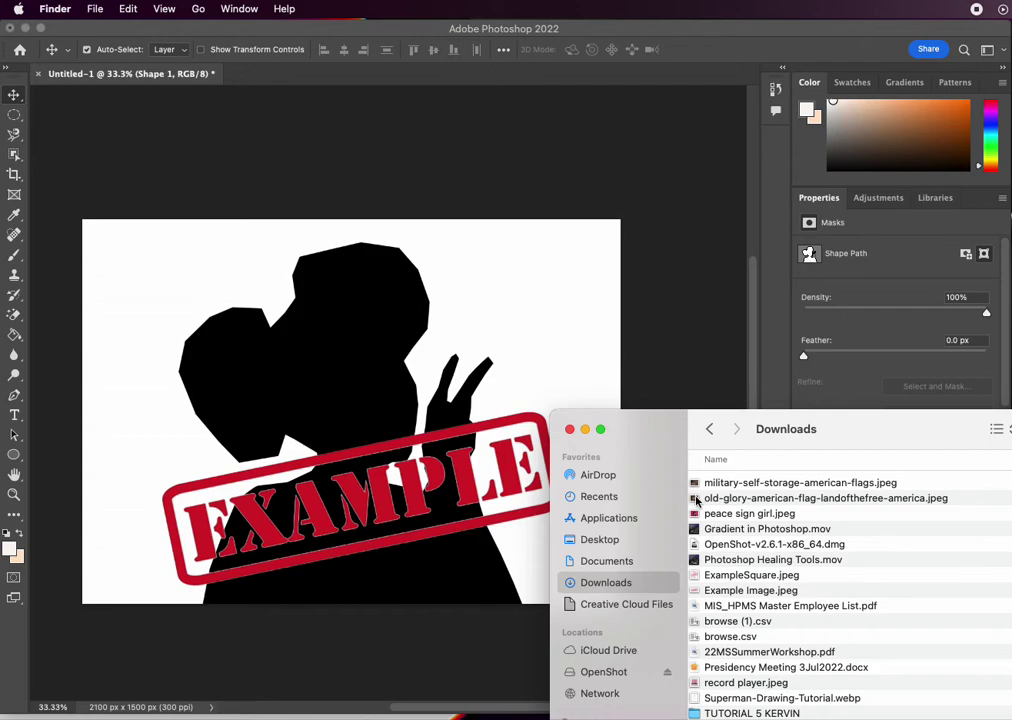
click(705, 482)
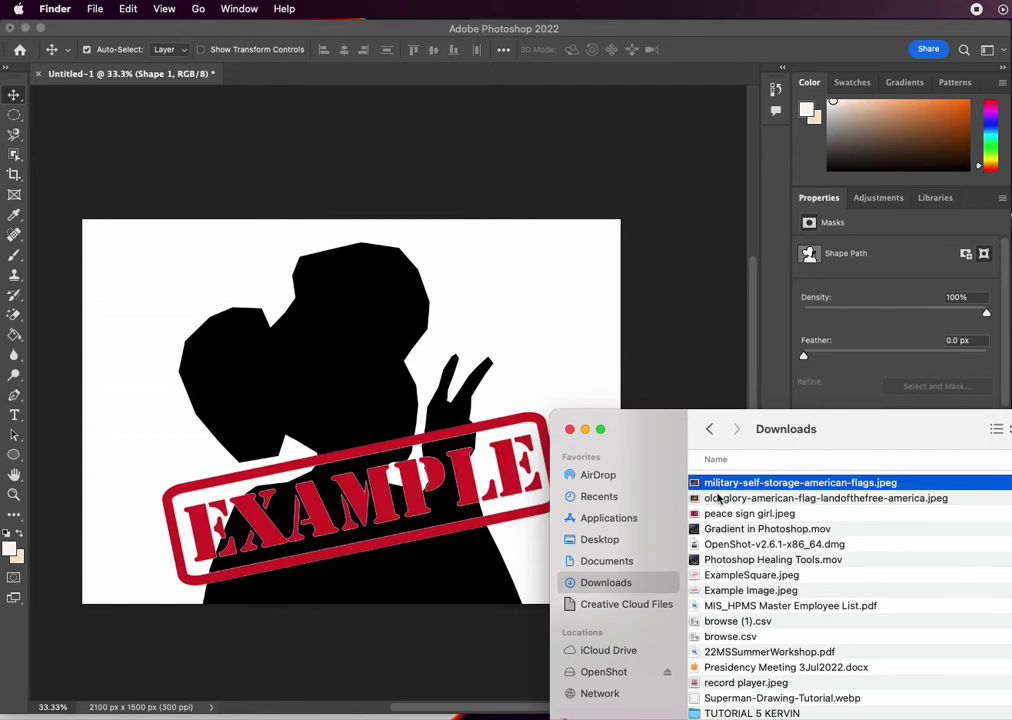
drag(697, 487, 133, 294)
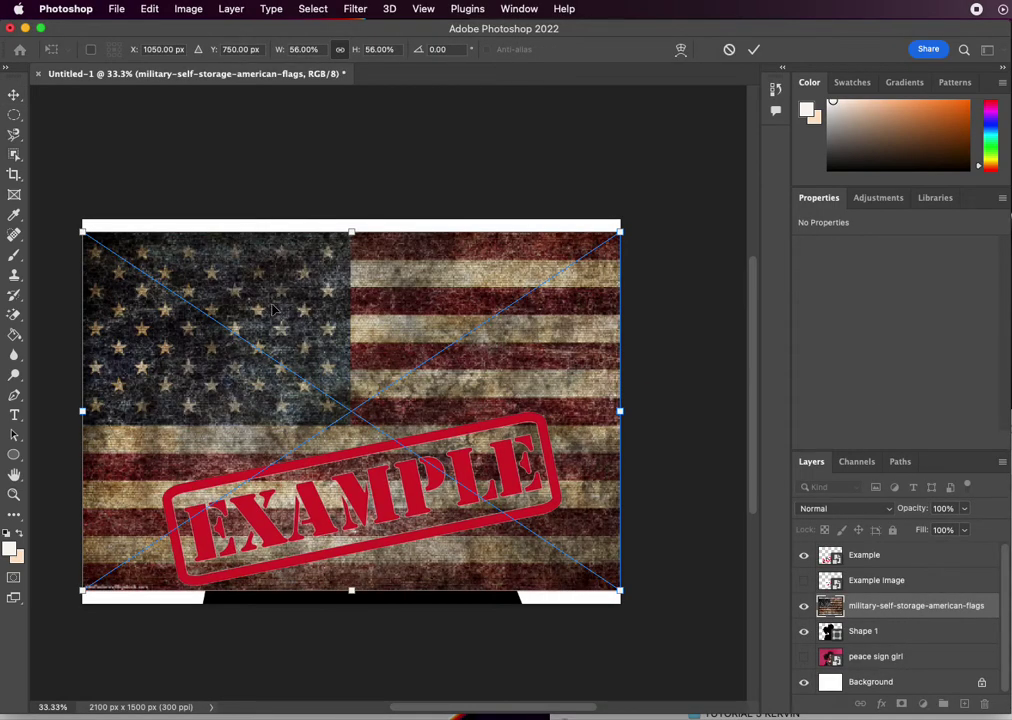
Scale the placed flag to 59.62%, move it up-left to cover the canvas, and commit.
mouse_move(313, 286)
mouse_down()
mouse_move(314, 297)
mouse_move(316, 288)
mouse_up()
drag(622, 592, 654, 612)
drag(603, 552, 590, 549)
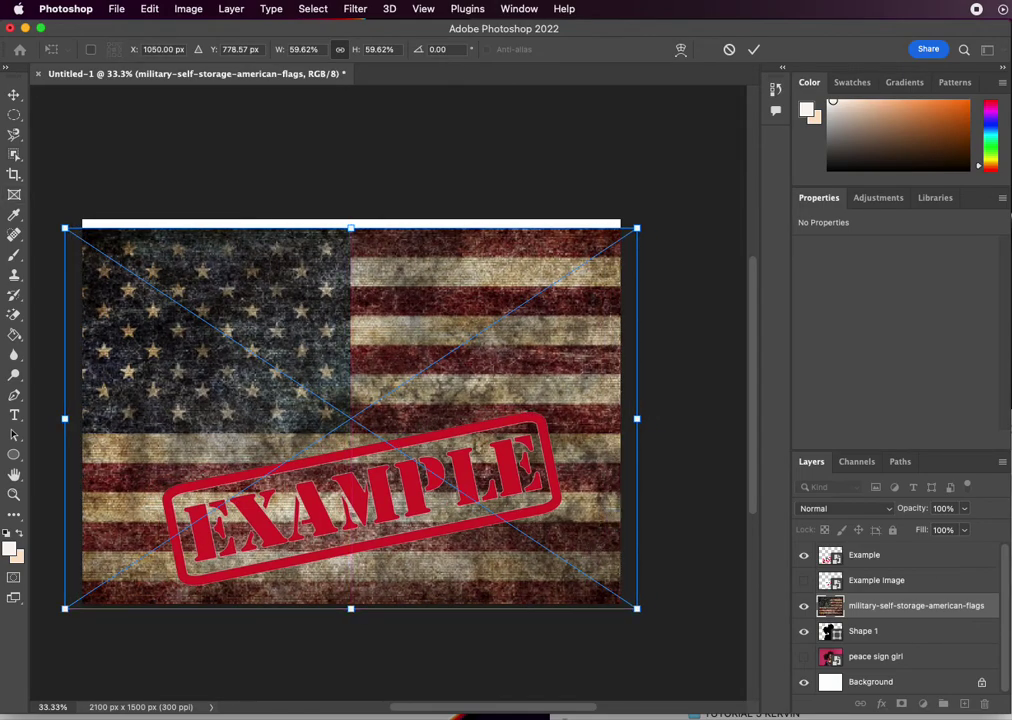
click(13, 92)
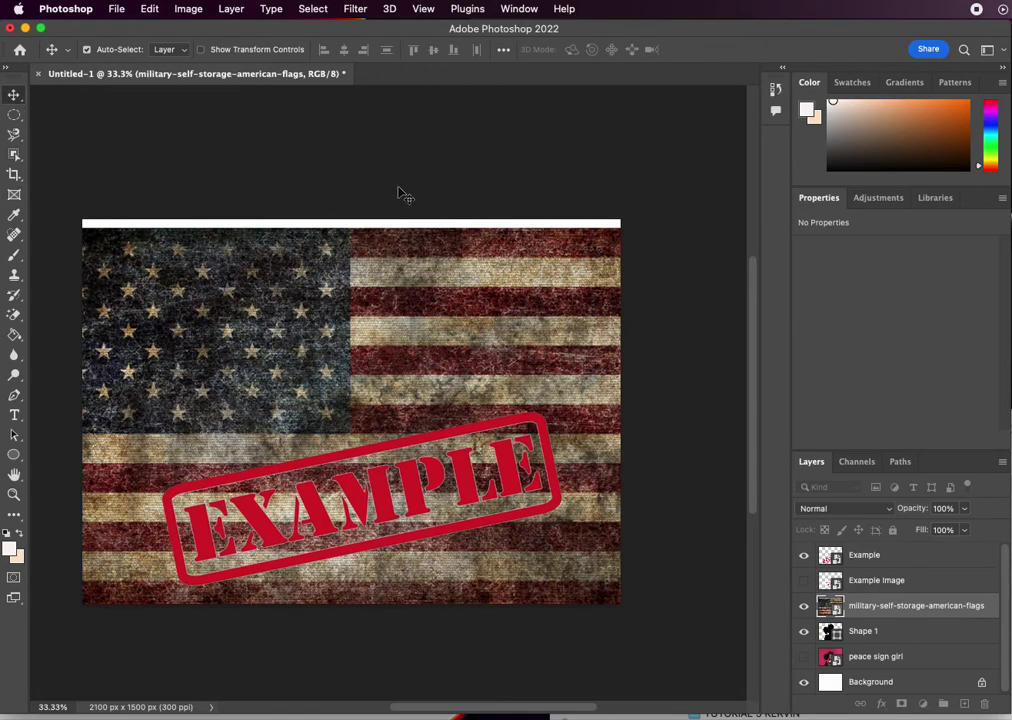
Clip the flag layer into the Shape 1 silhouette and hide the Background layer.
click(857, 633)
click(848, 608)
click(876, 634)
key(alt+bracketright)
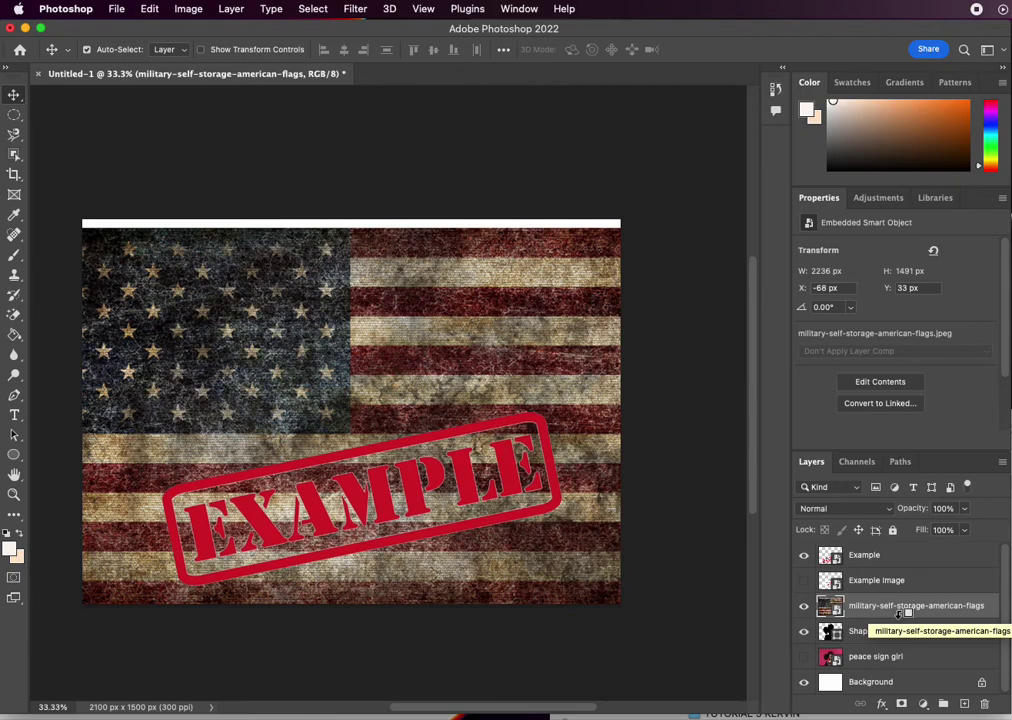
drag(897, 616, 903, 616)
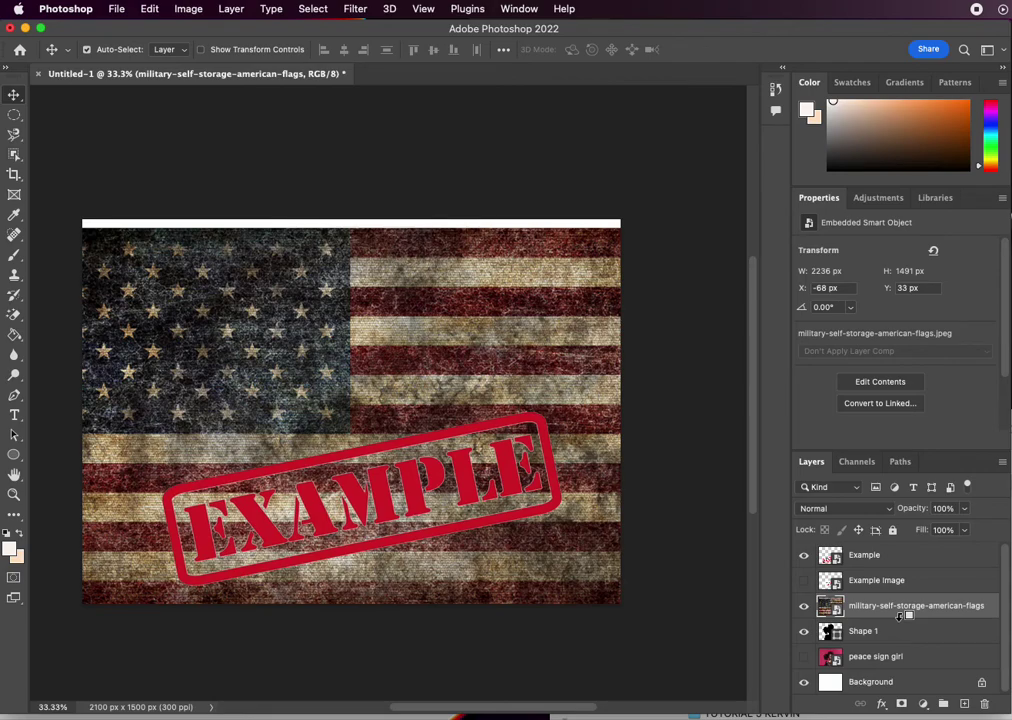
alt+click(901, 616)
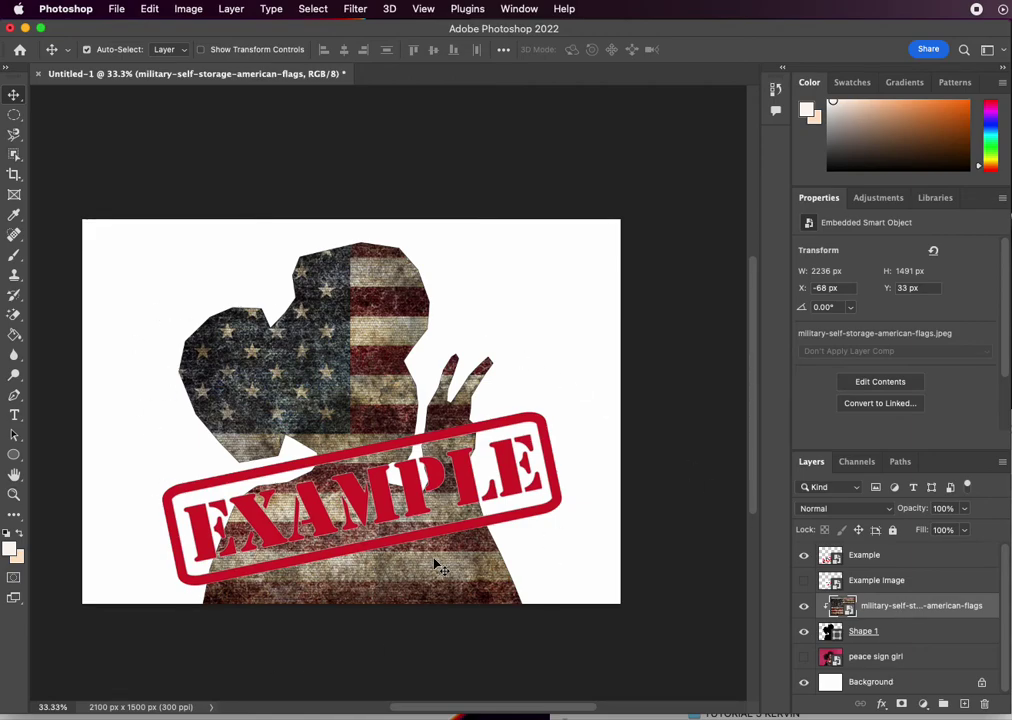
alt+click(903, 614)
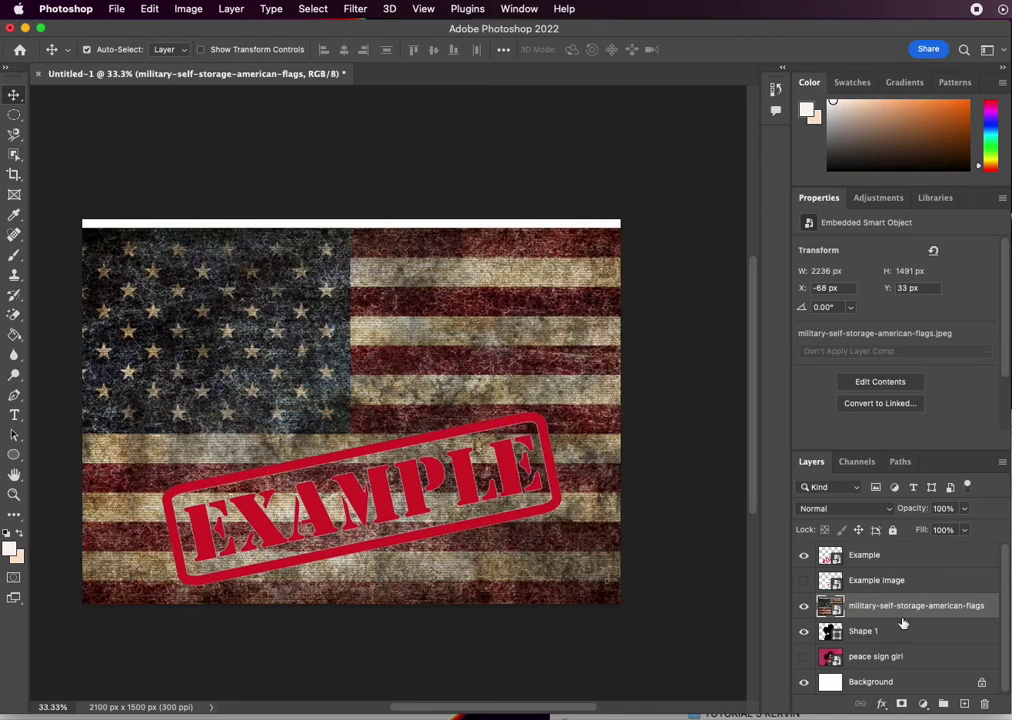
alt+click(903, 616)
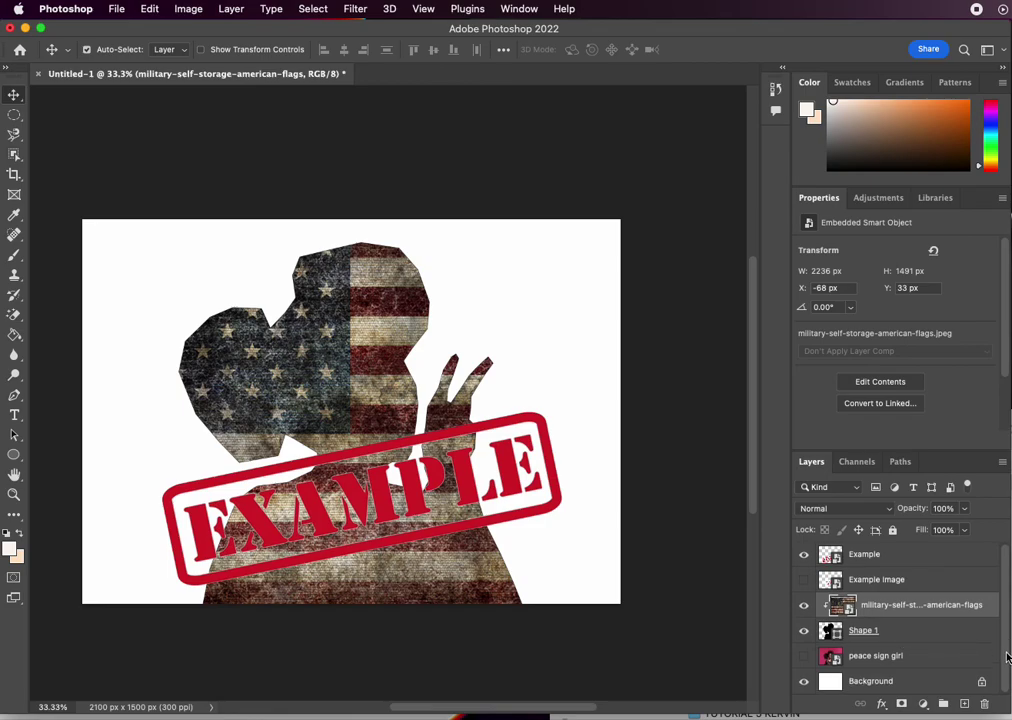
click(804, 683)
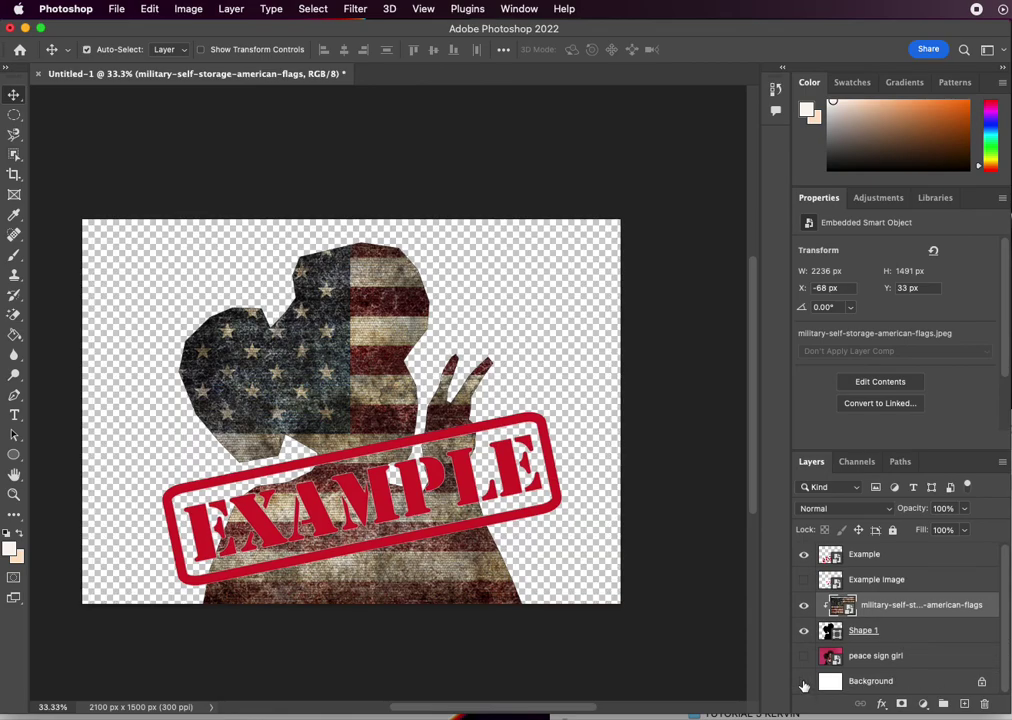